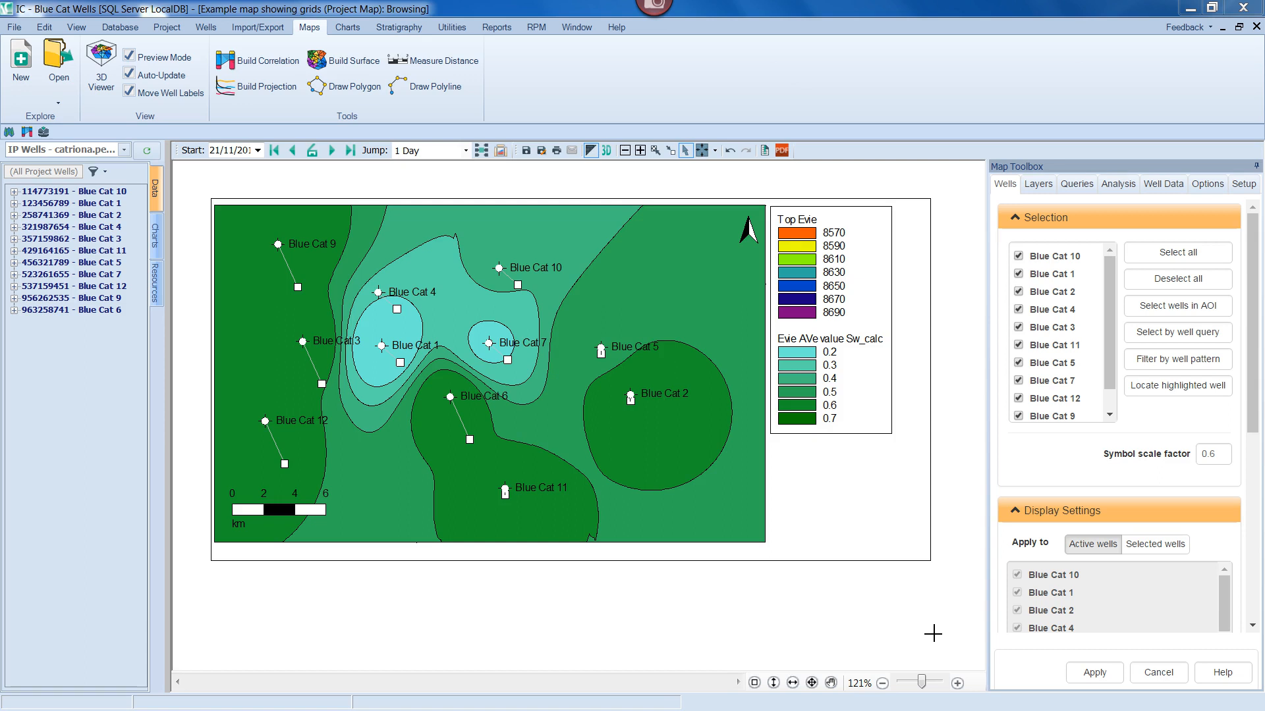
# Hide the Evie AVe value Sw_calc and Top Evie layers on the map
pyautogui.click(1094, 673)
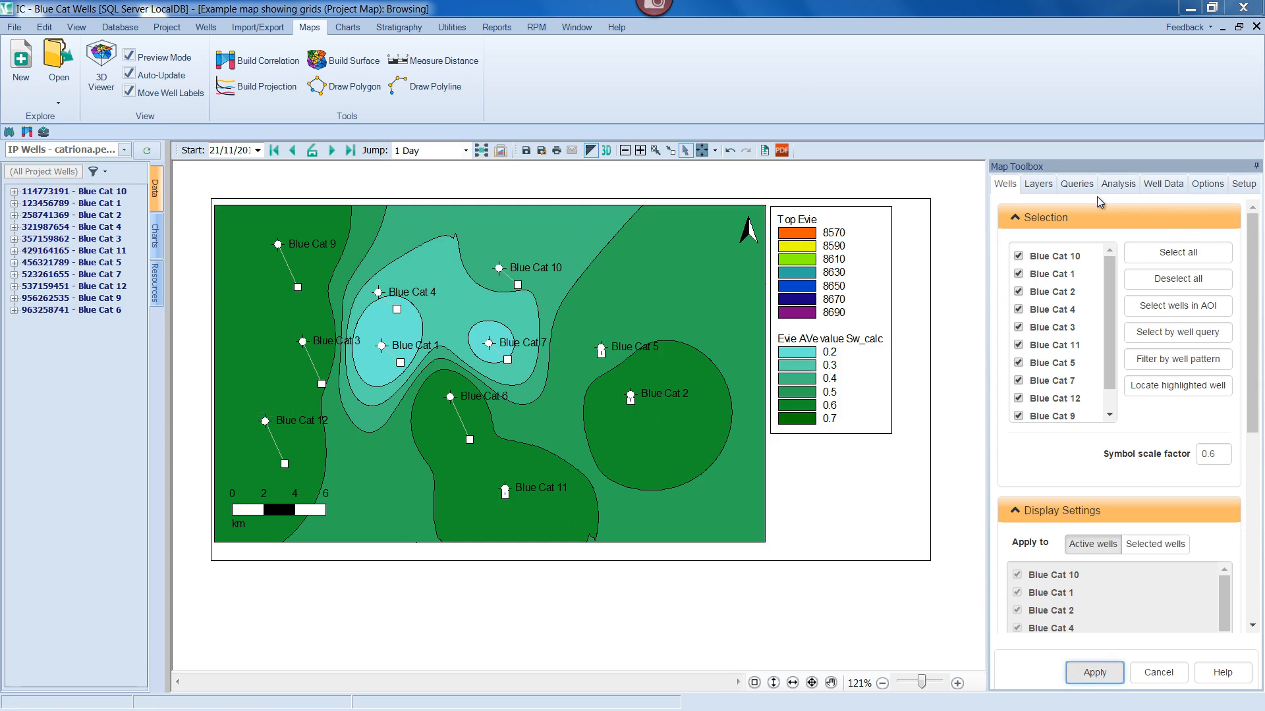
pyautogui.click(1038, 184)
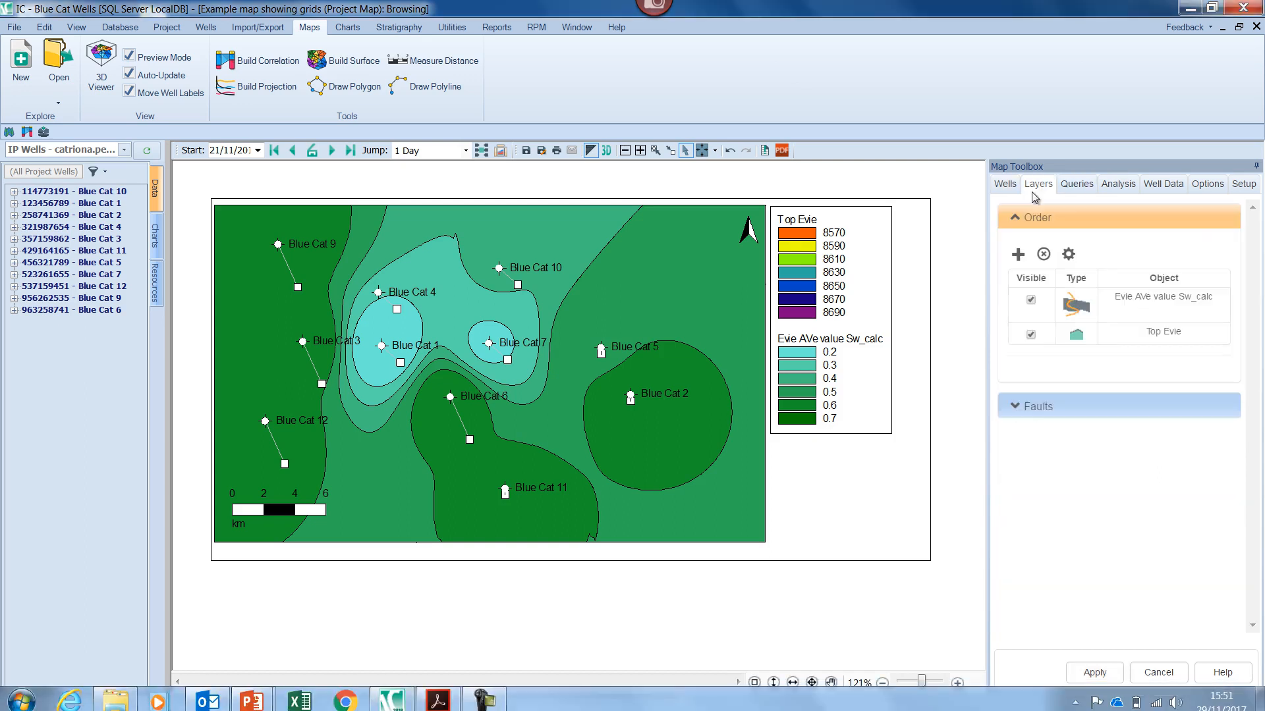
pyautogui.click(1031, 301)
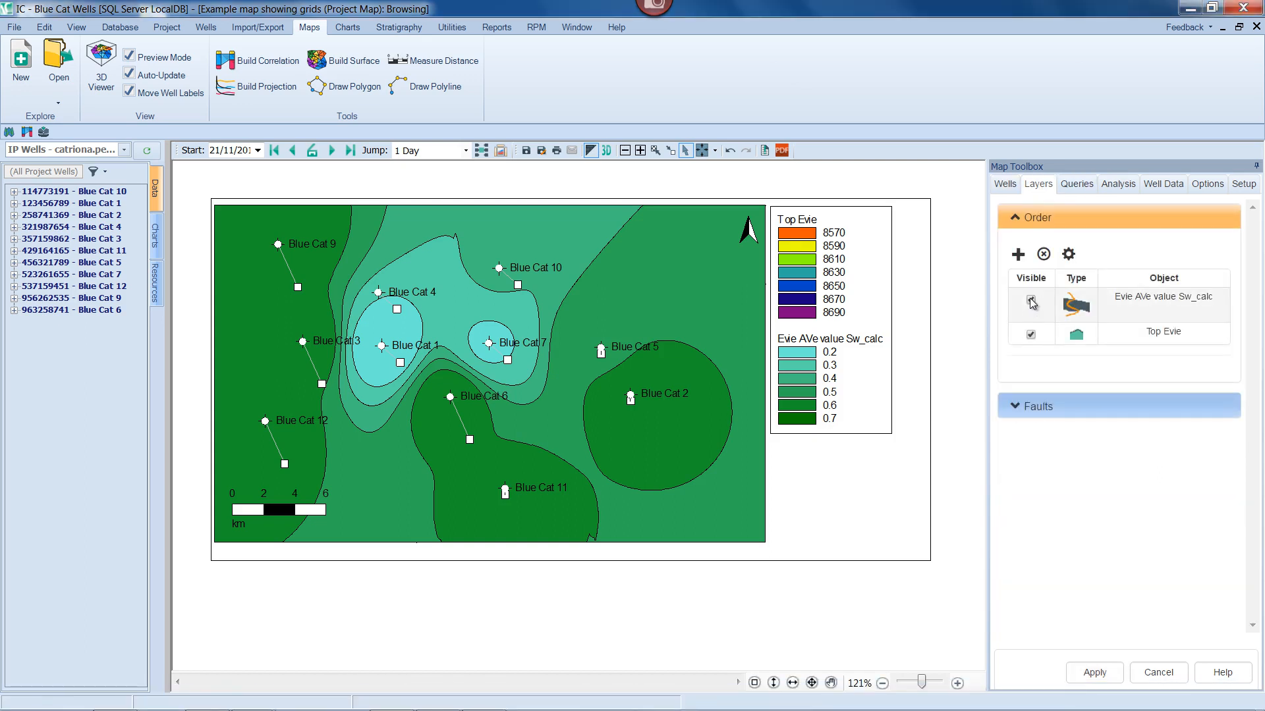
pyautogui.click(1032, 301)
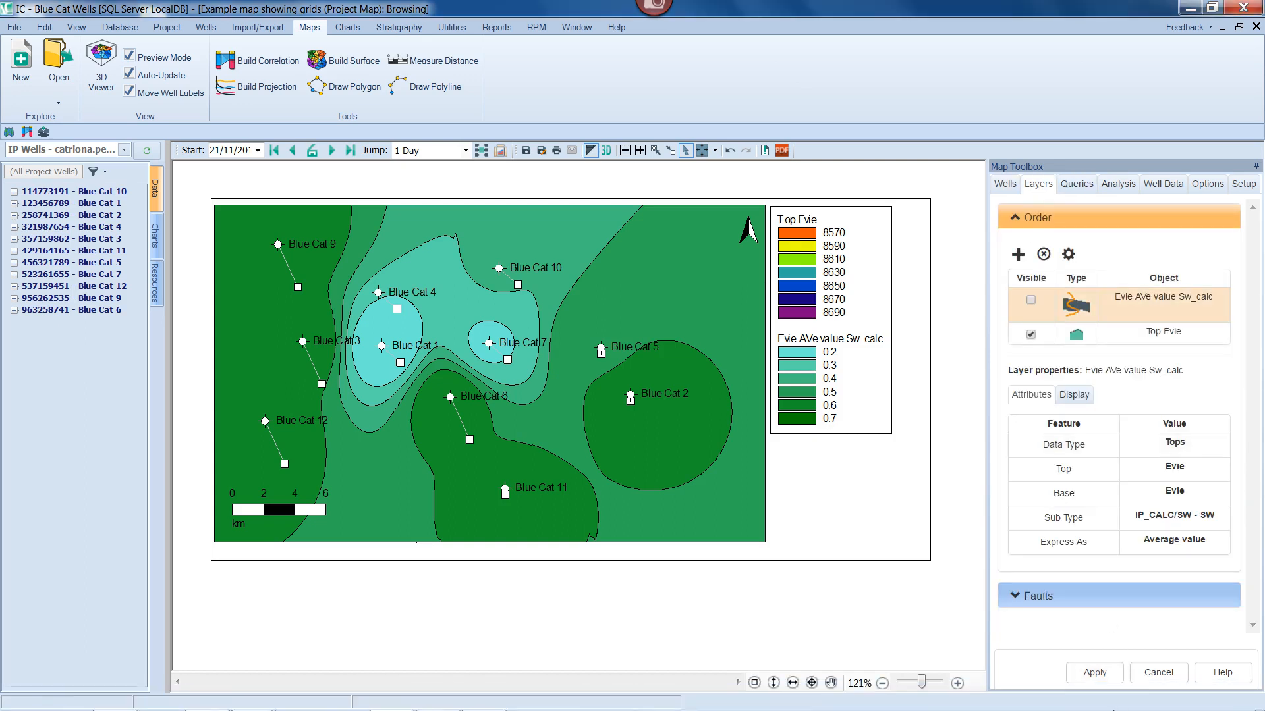
pyautogui.click(1095, 673)
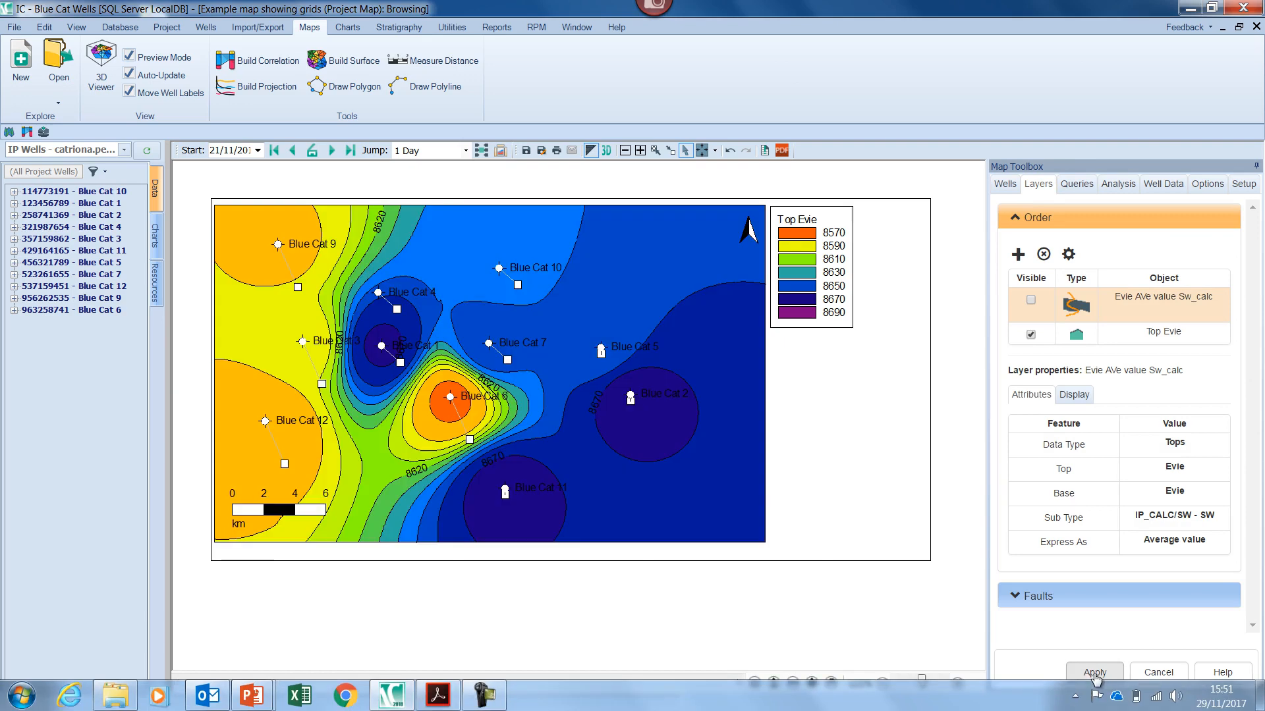
pyautogui.click(1031, 334)
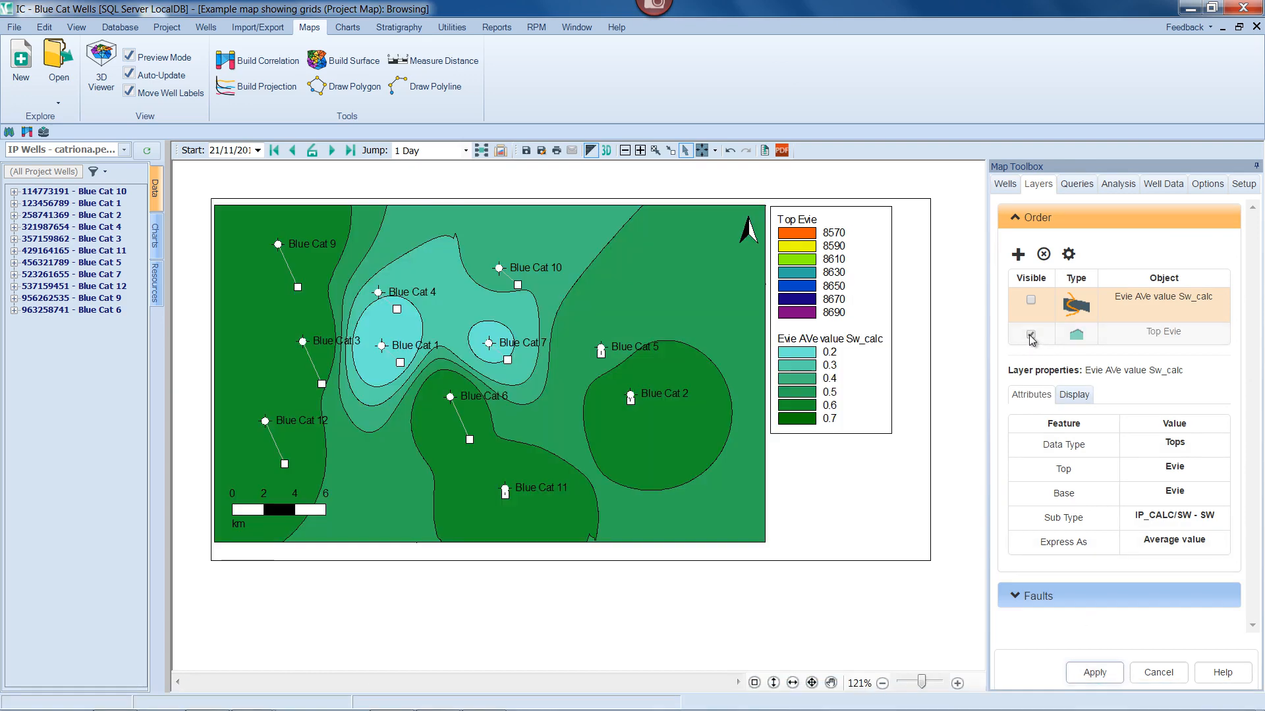
pyautogui.click(1093, 672)
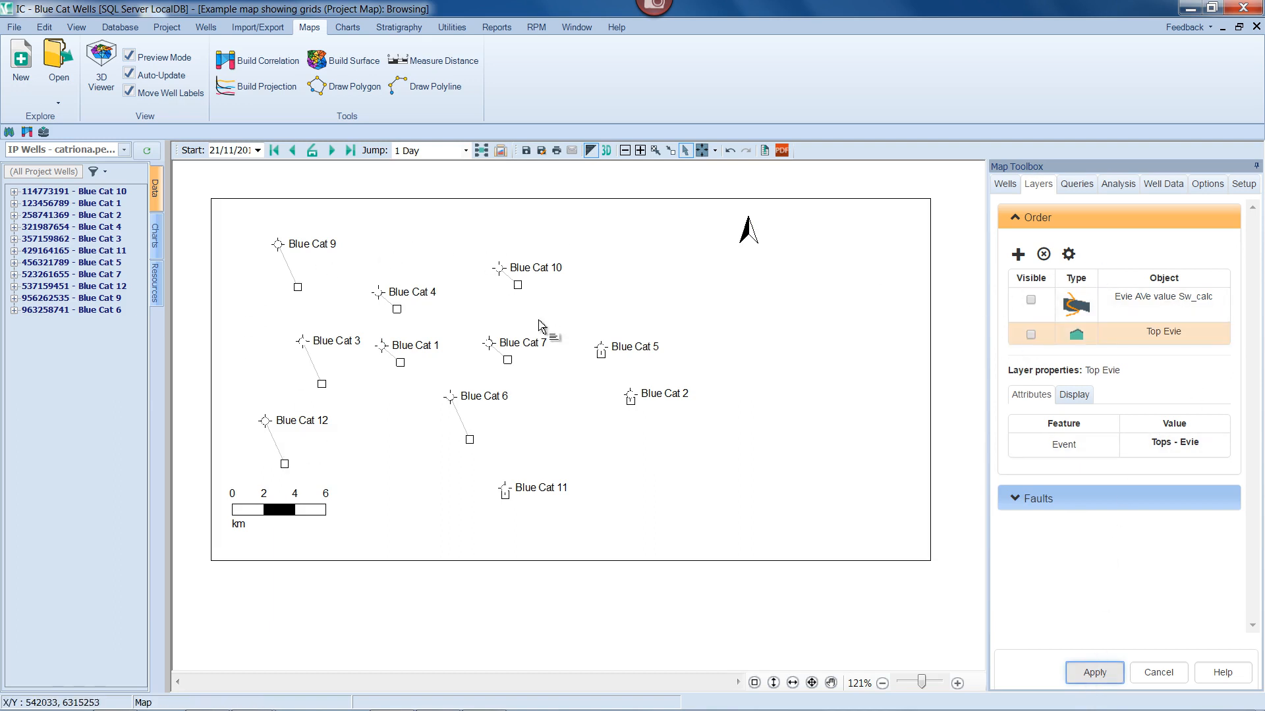
# Add the country GIS resource to the map as a layer
pyautogui.click(157, 280)
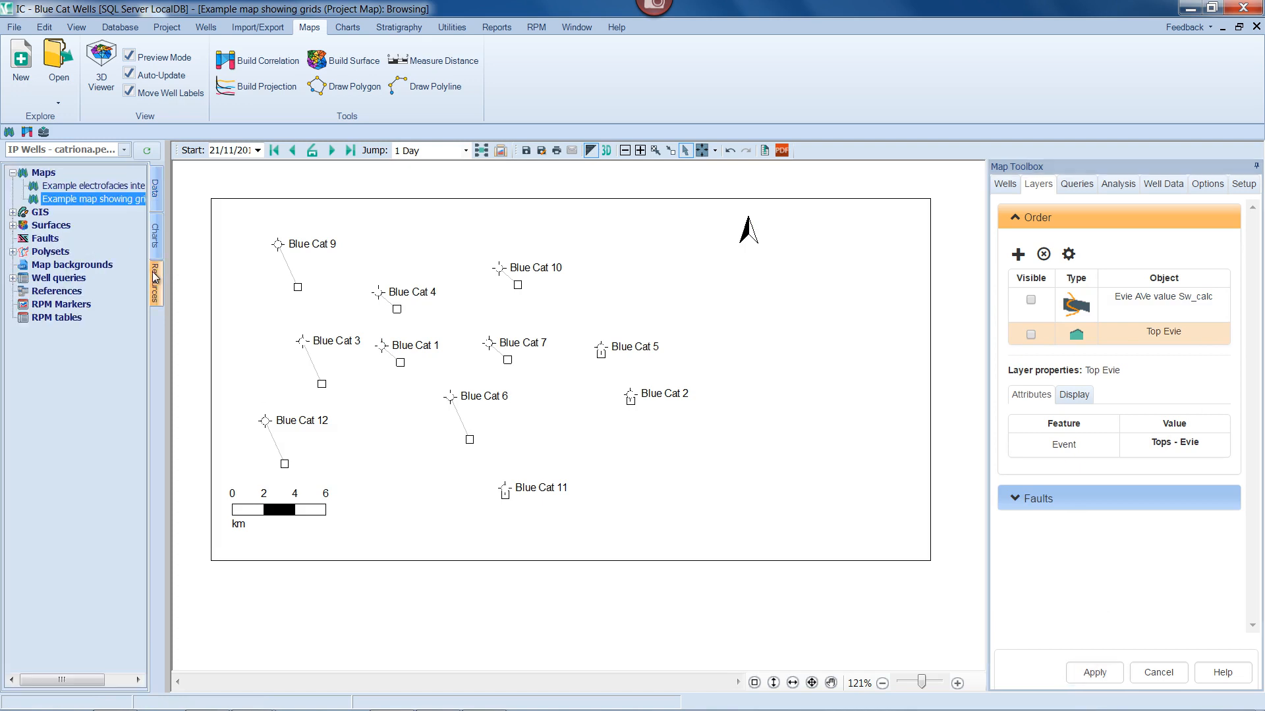
pyautogui.click(12, 212)
pyautogui.moveTo(44, 228); pyautogui.dragTo(434, 250)
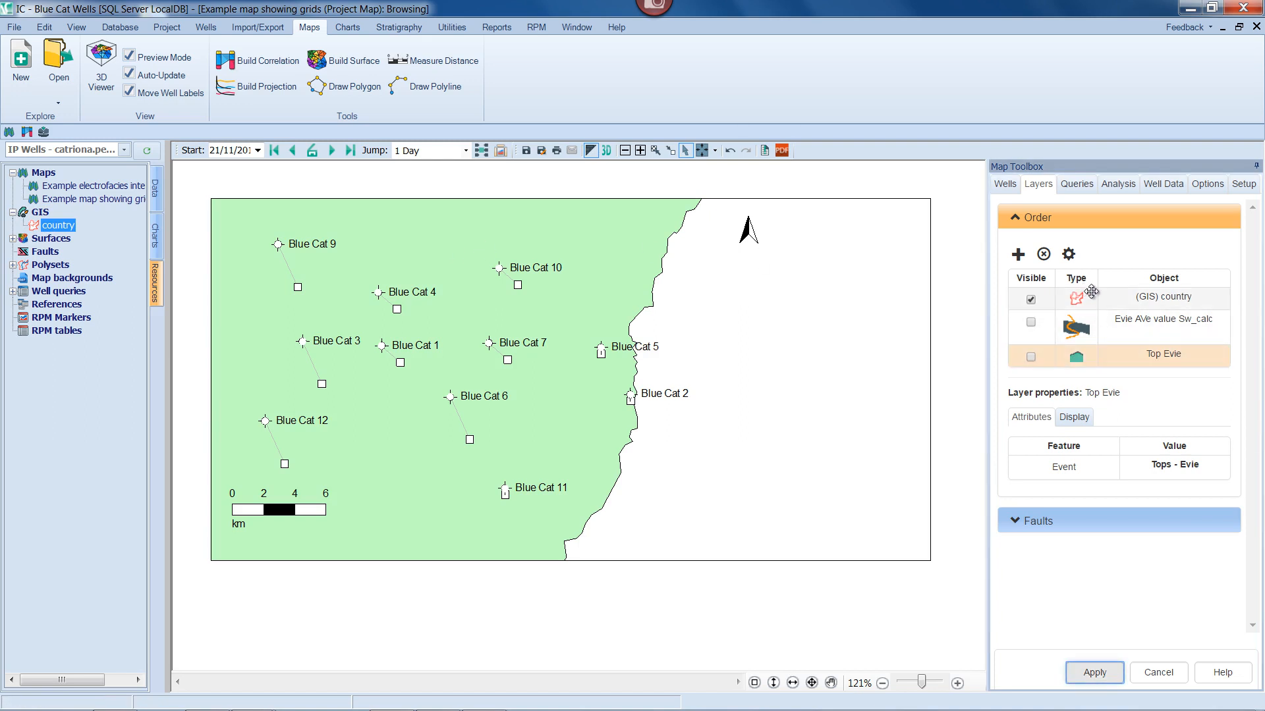
# Start a new well query for the map, look over the wellpath and shapes components, and choose a well data component
pyautogui.click(1074, 189)
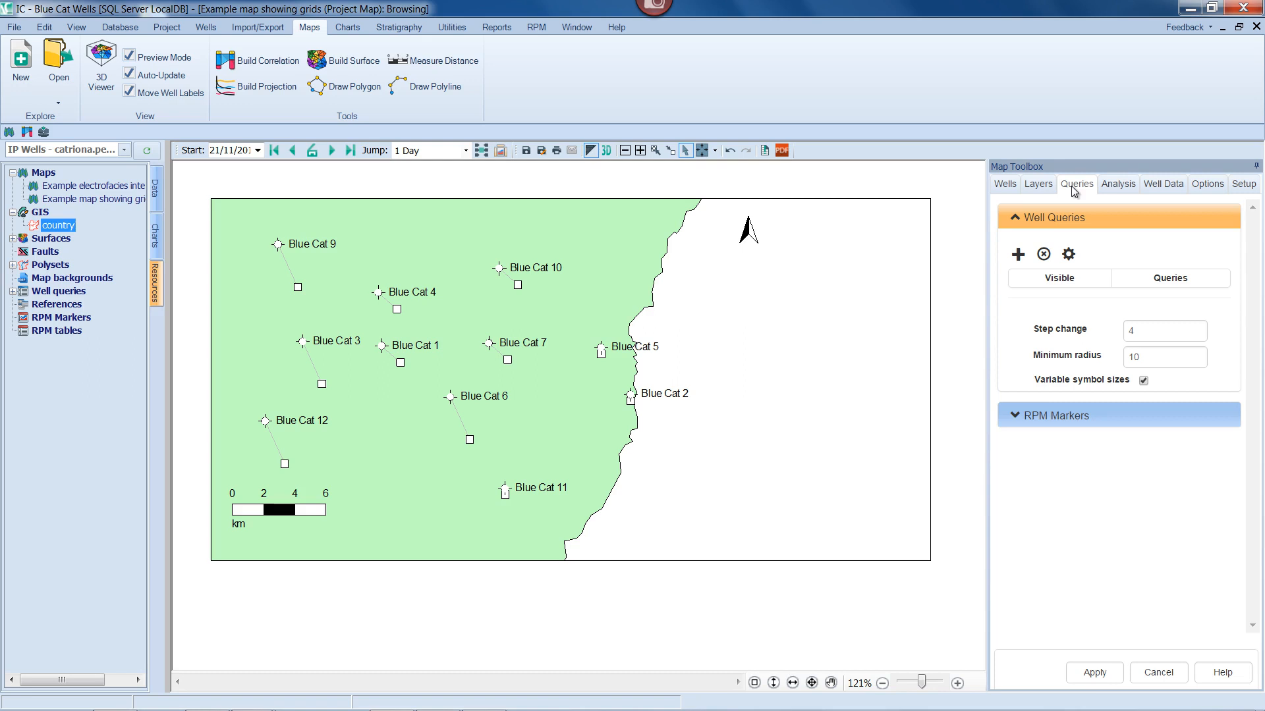
pyautogui.click(1018, 256)
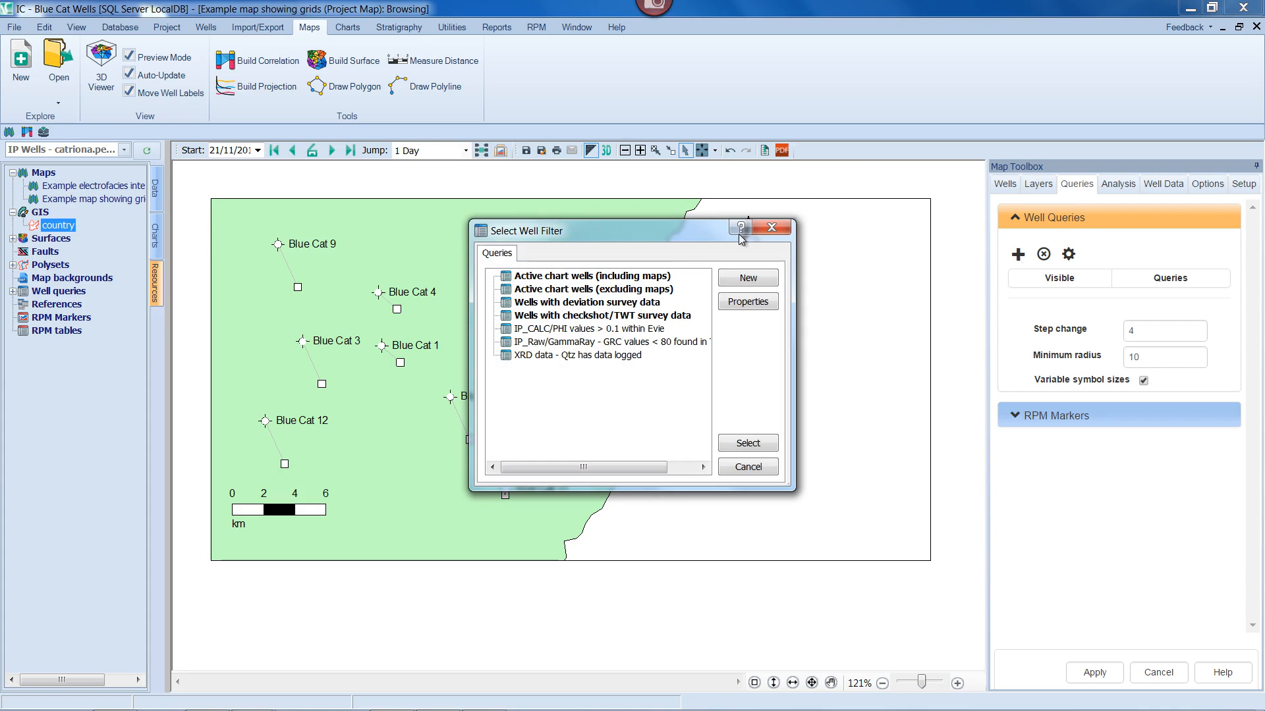
pyautogui.moveTo(612, 237); pyautogui.dragTo(860, 71)
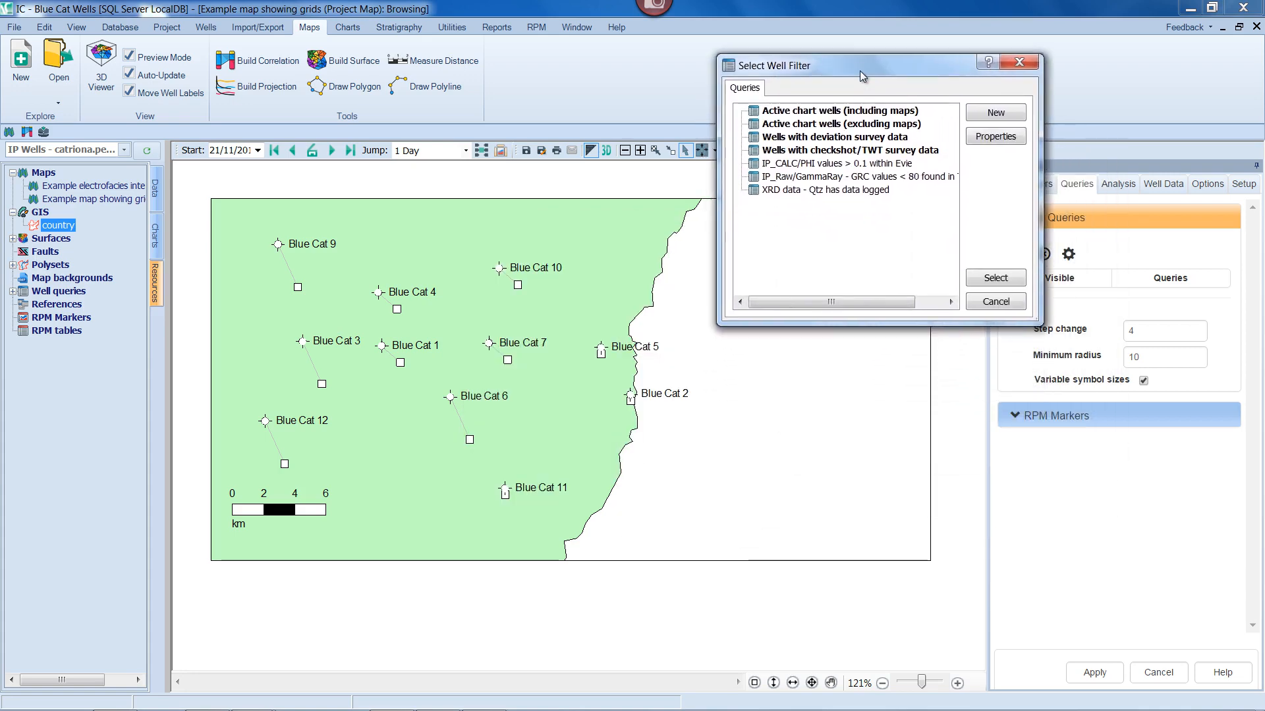
pyautogui.click(995, 113)
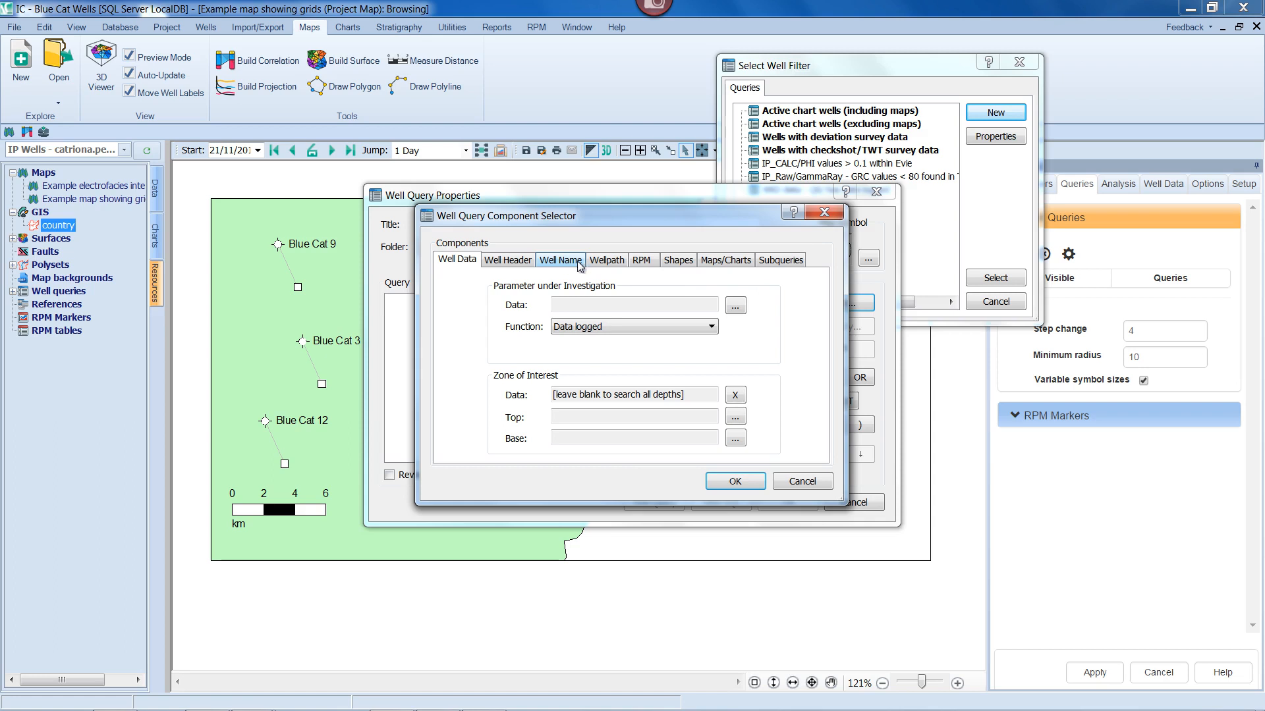
pyautogui.click(604, 261)
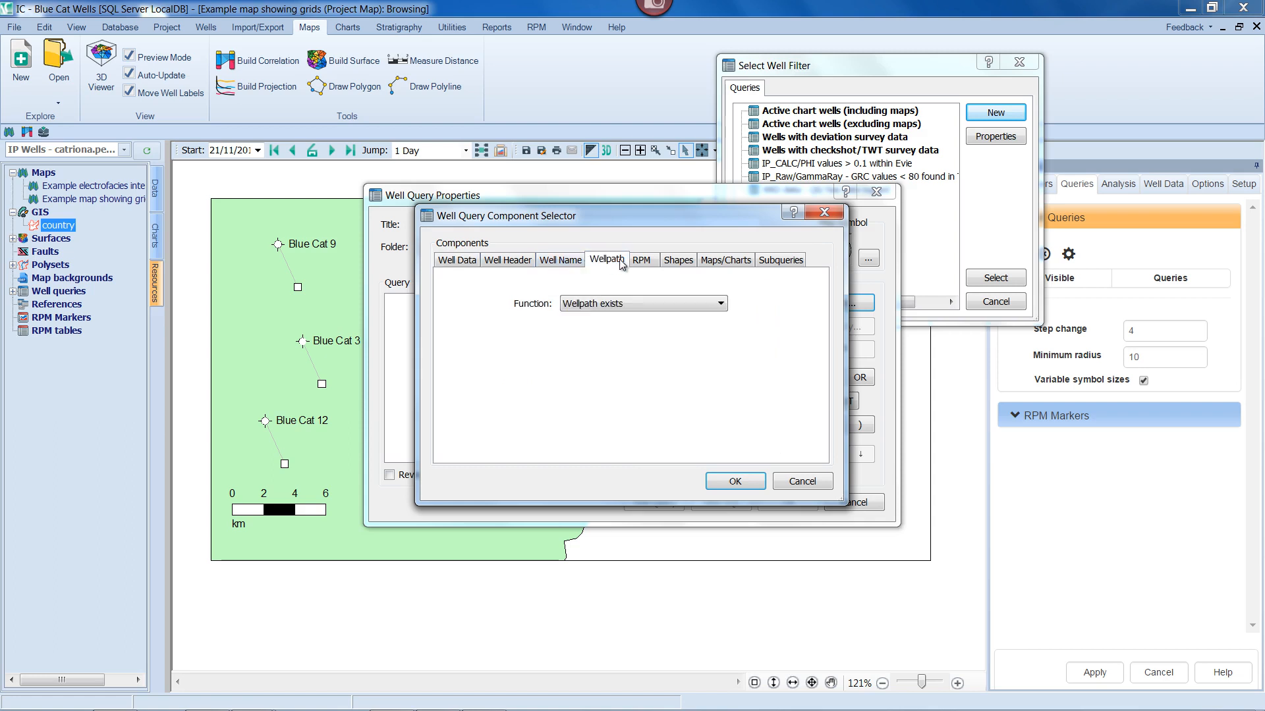
pyautogui.click(684, 263)
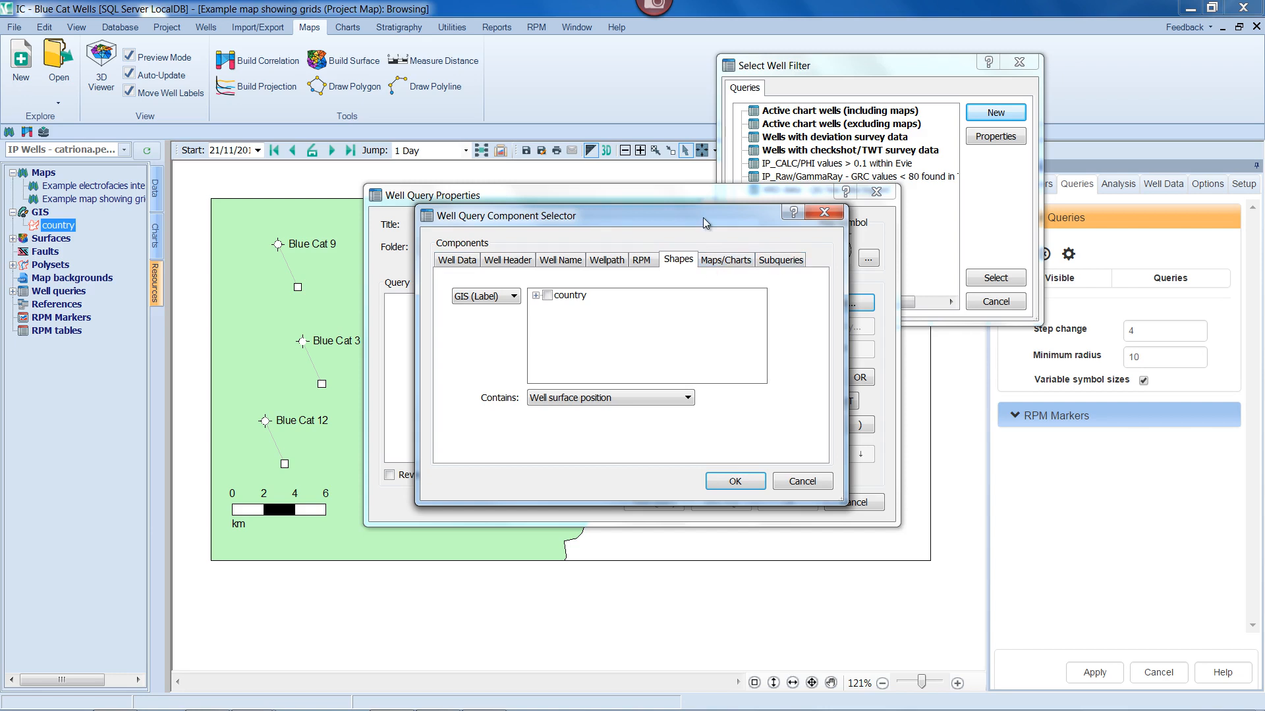
pyautogui.click(465, 262)
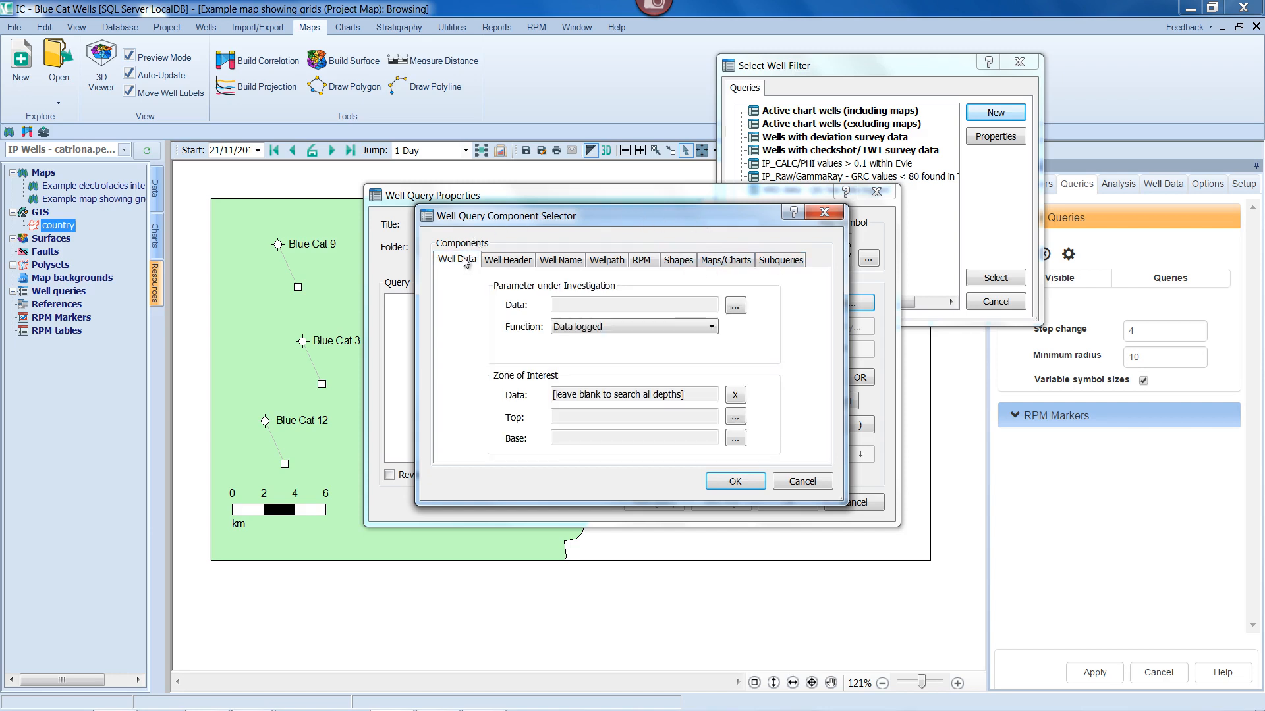
# Choose the PHI curve from the IP_CALC curve set as the query's parameter under investigation
pyautogui.click(735, 307)
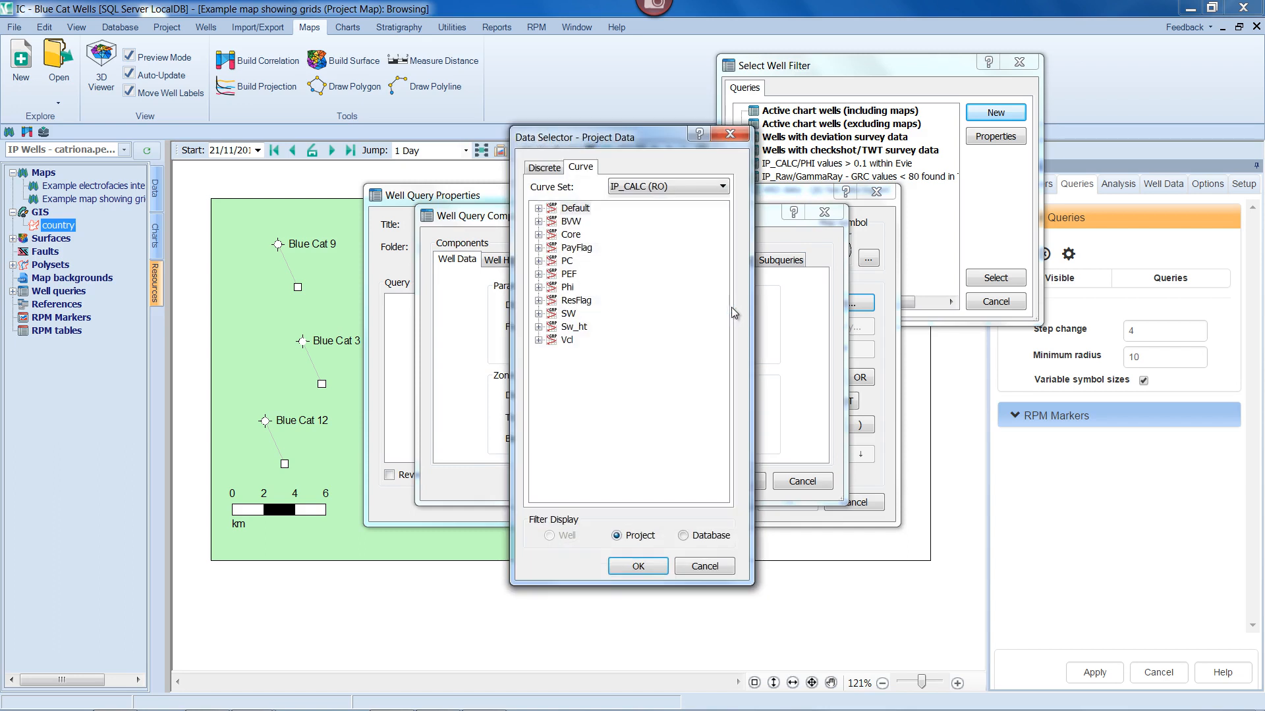
pyautogui.click(720, 191)
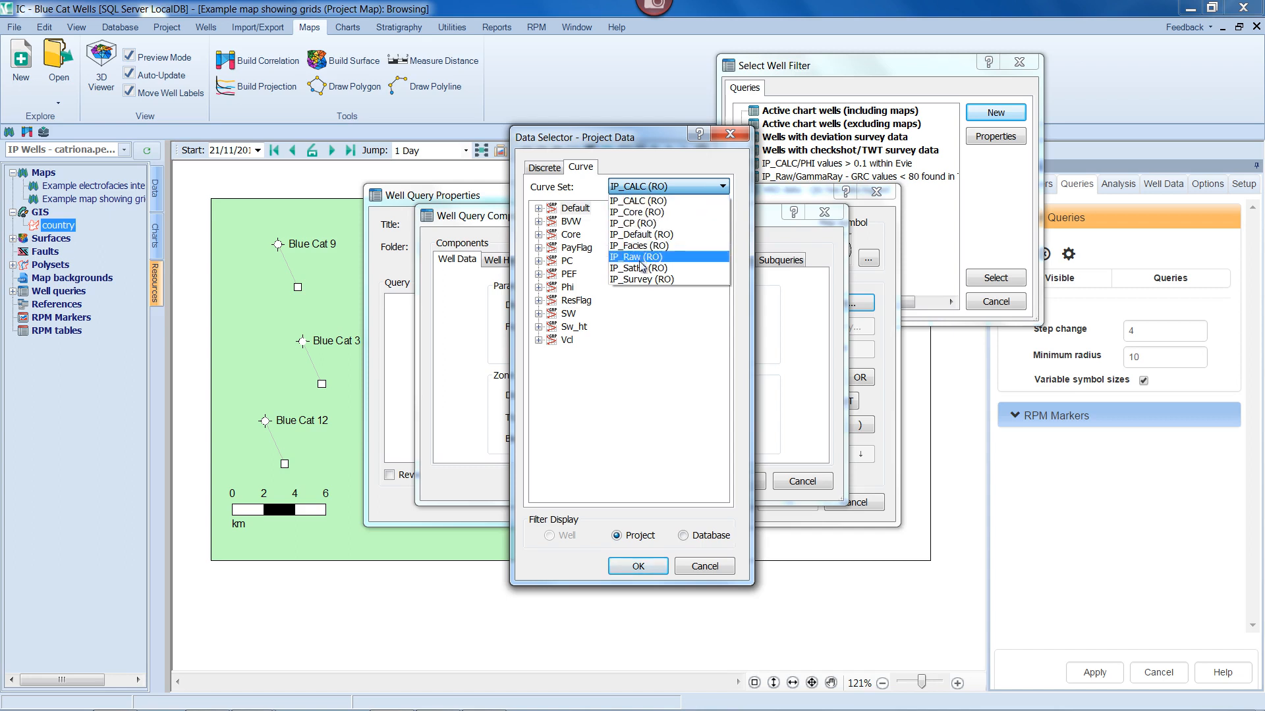
pyautogui.click(641, 202)
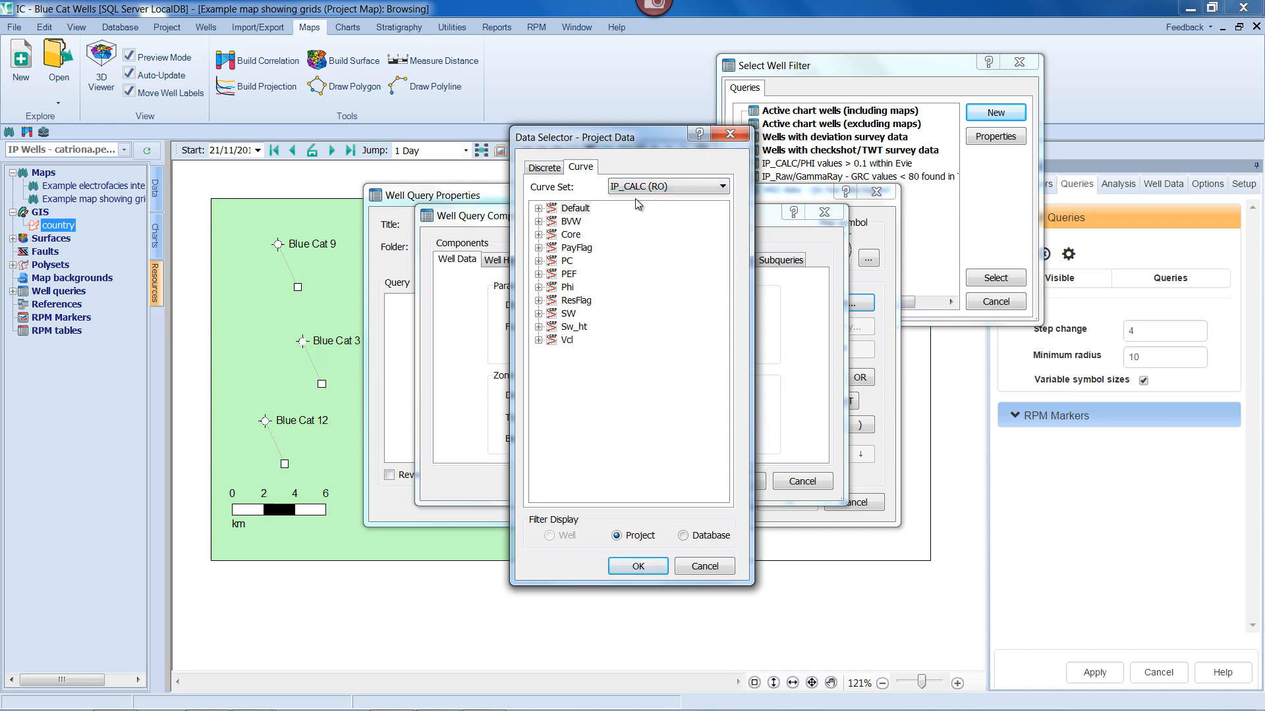
pyautogui.click(538, 287)
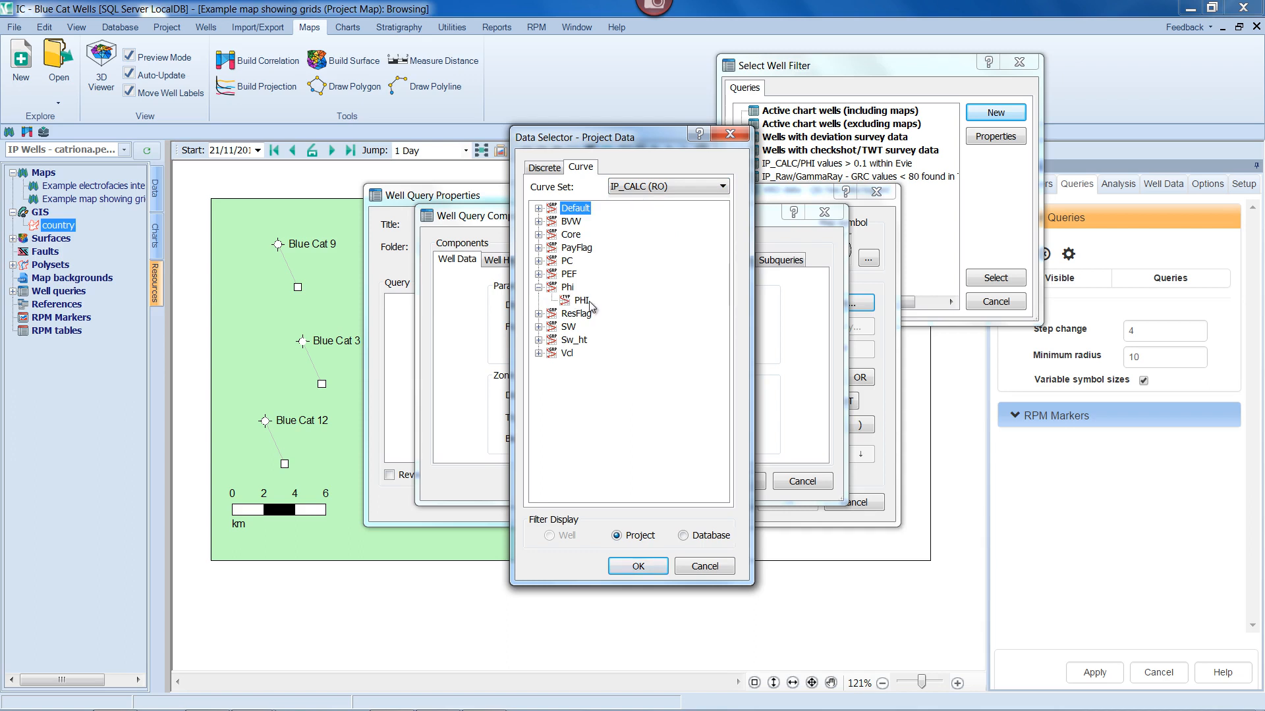
pyautogui.click(581, 301)
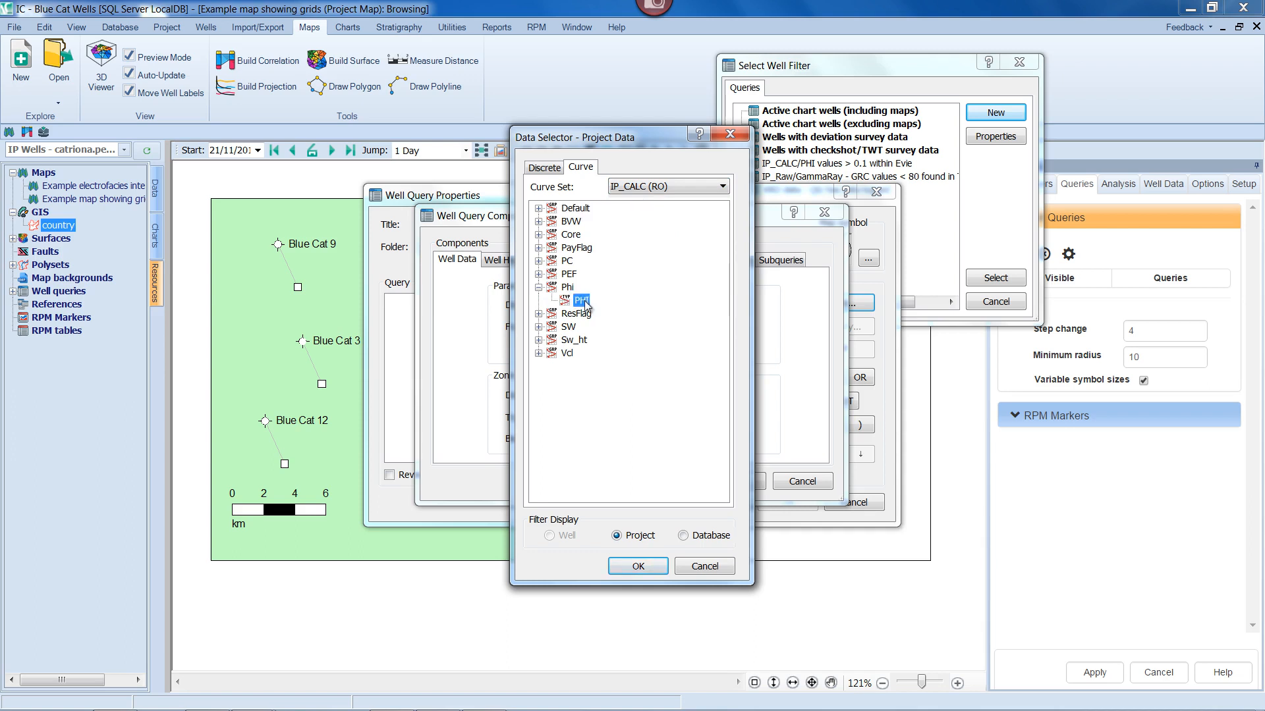
pyautogui.click(637, 566)
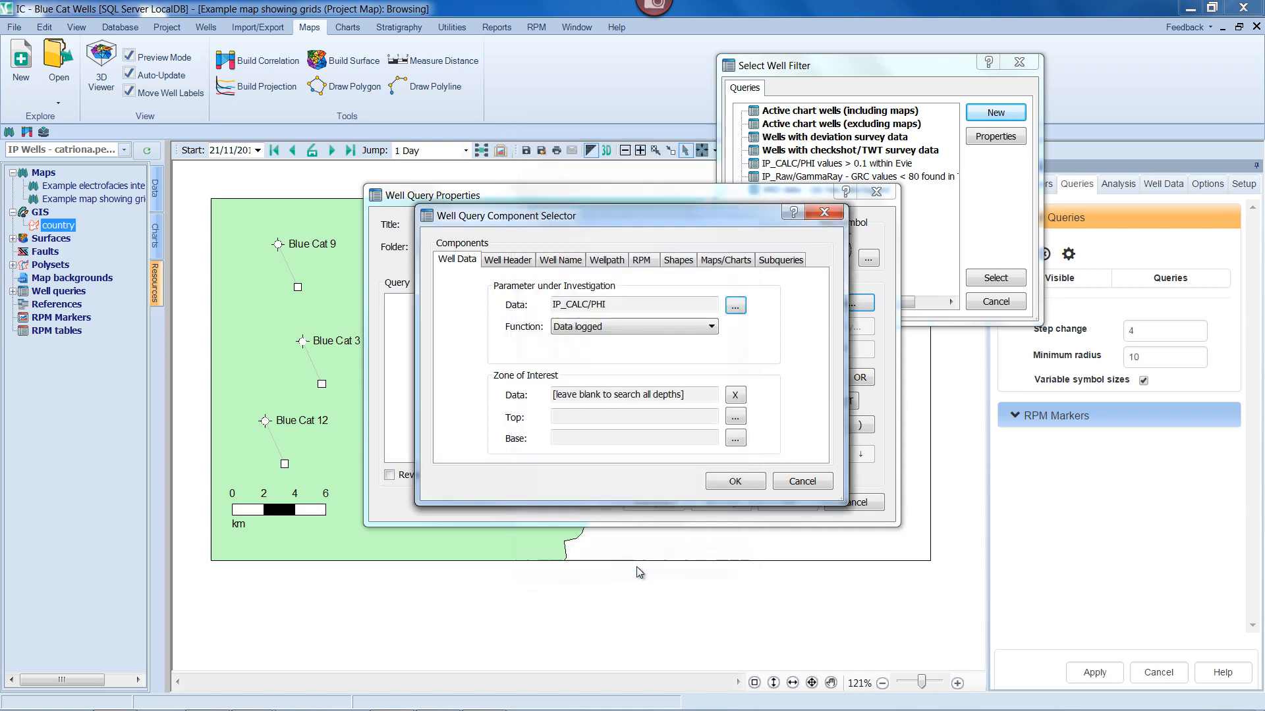
# Set the query component's function to Values > with a value of 0.05 and add it to the query
pyautogui.click(690, 327)
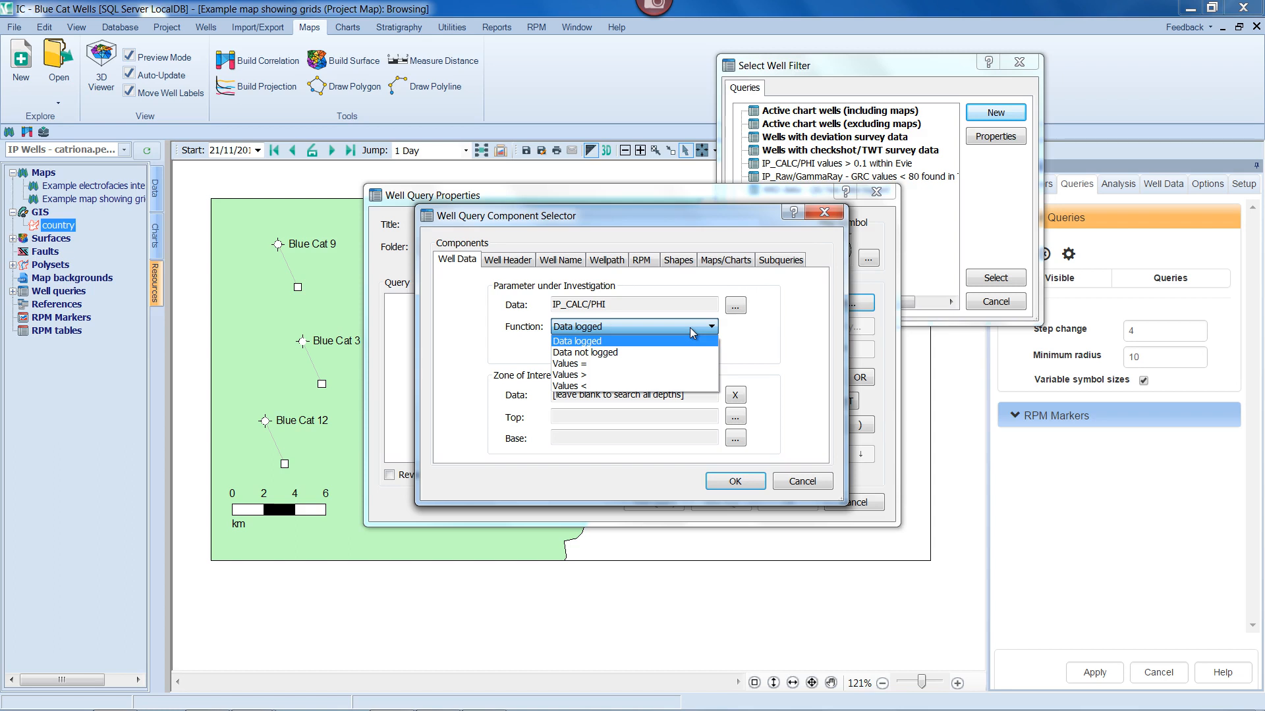
pyautogui.click(592, 373)
pyautogui.click(623, 349)
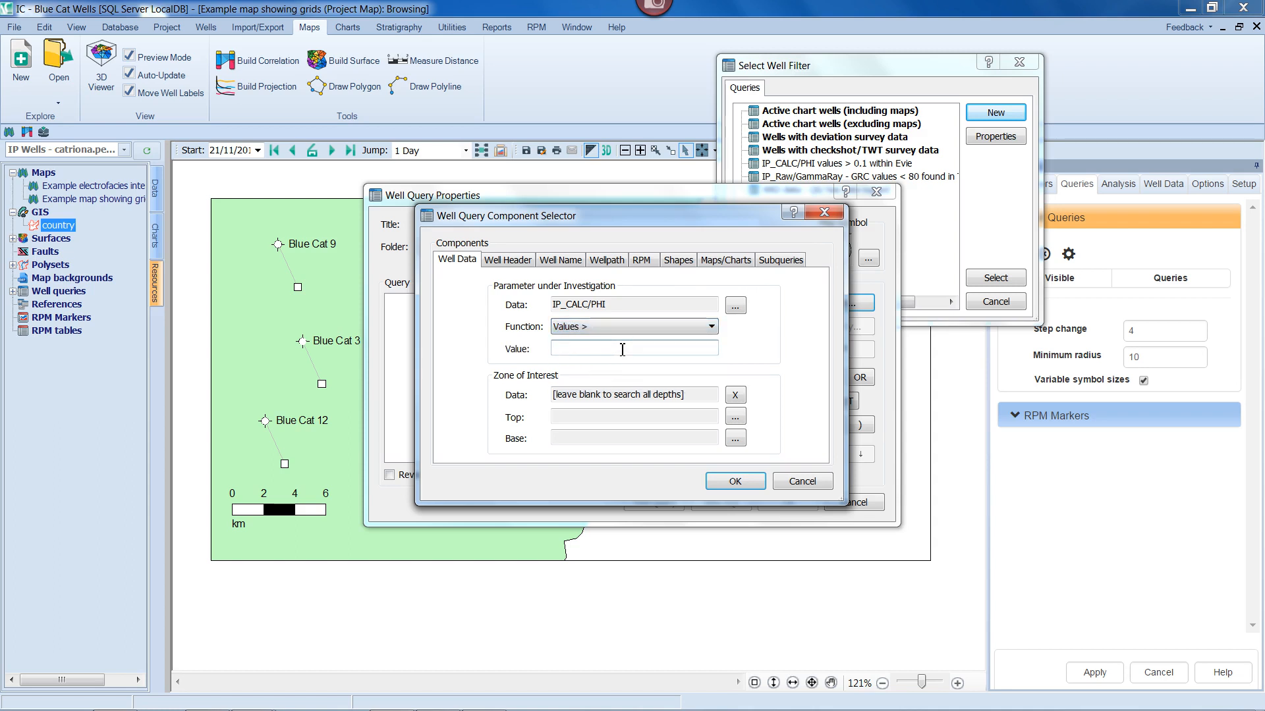
pyautogui.write('0.05')
pyautogui.click(729, 482)
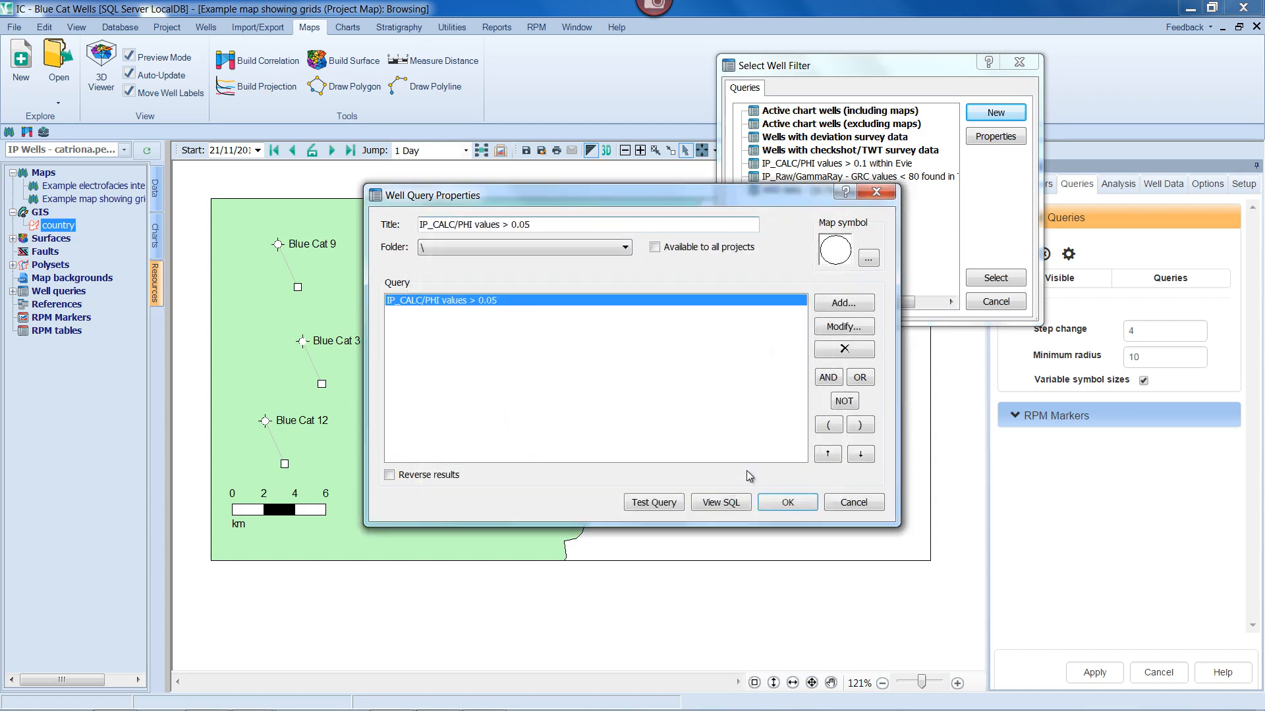
# Assign the Blue Diamond plot symbol as the query's map symbol and test the query
pyautogui.click(868, 259)
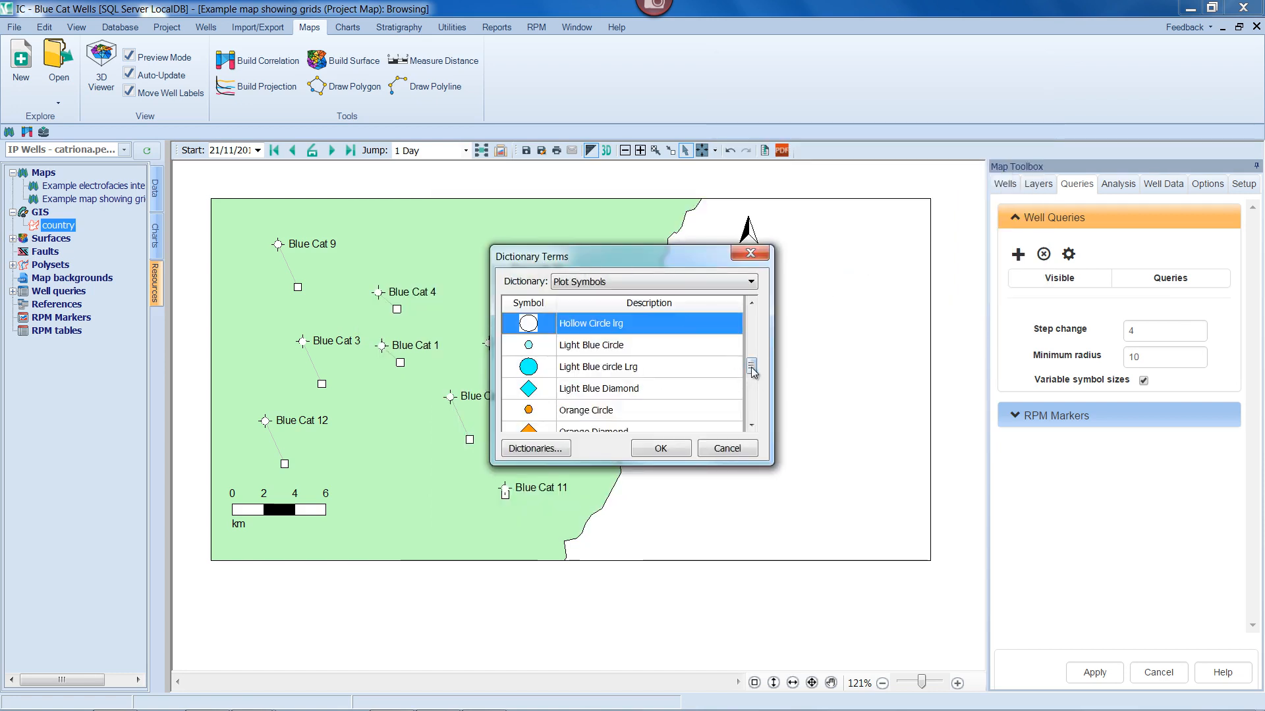
pyautogui.moveTo(750, 366); pyautogui.dragTo(755, 330)
pyautogui.click(604, 391)
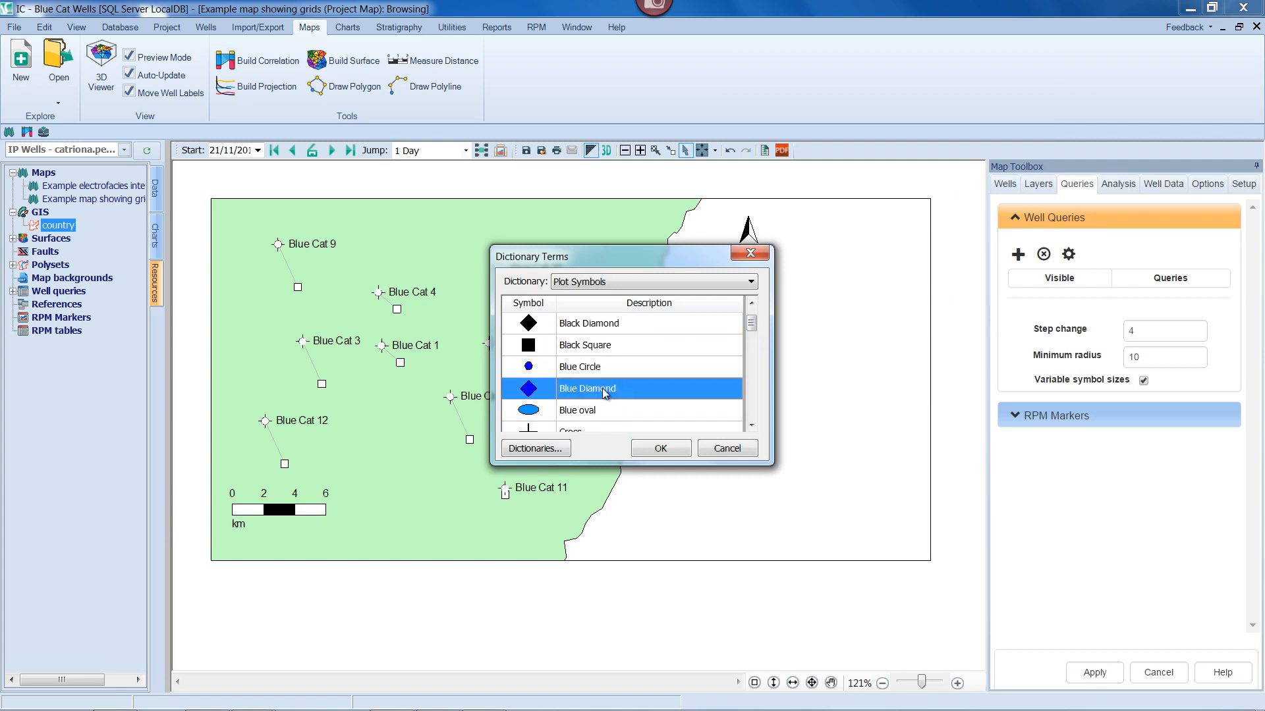
pyautogui.click(661, 455)
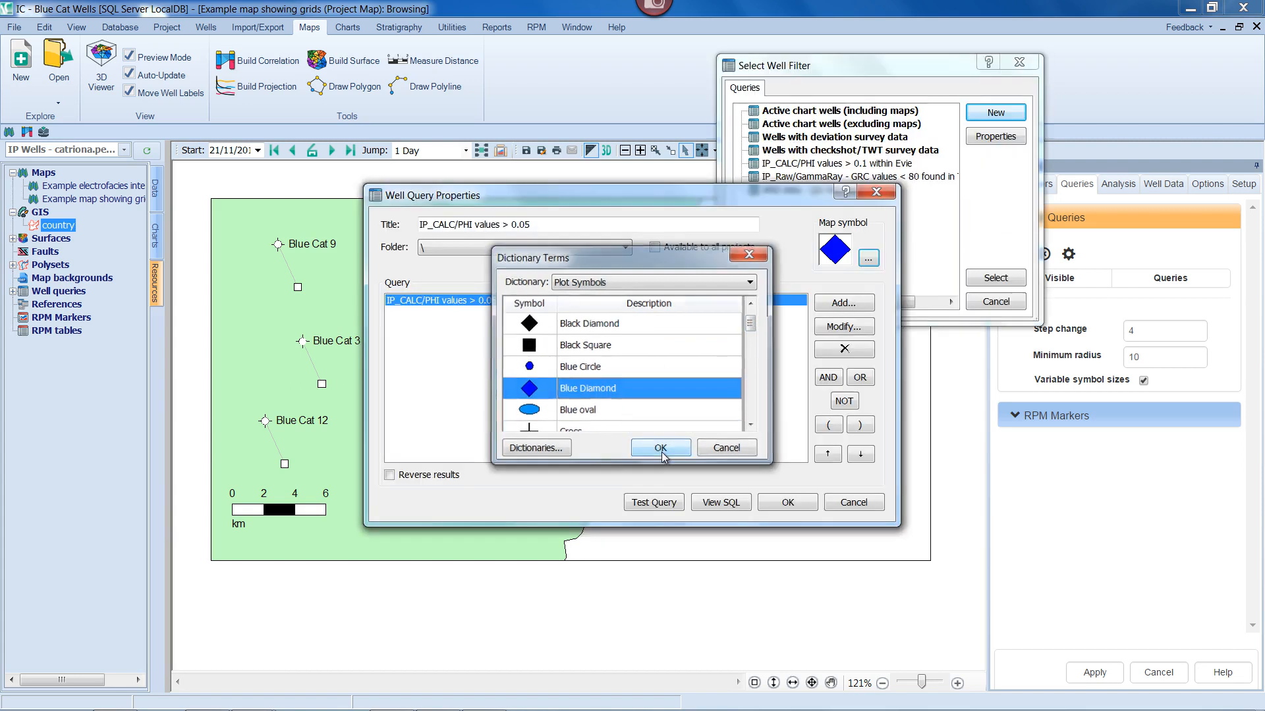
pyautogui.click(654, 502)
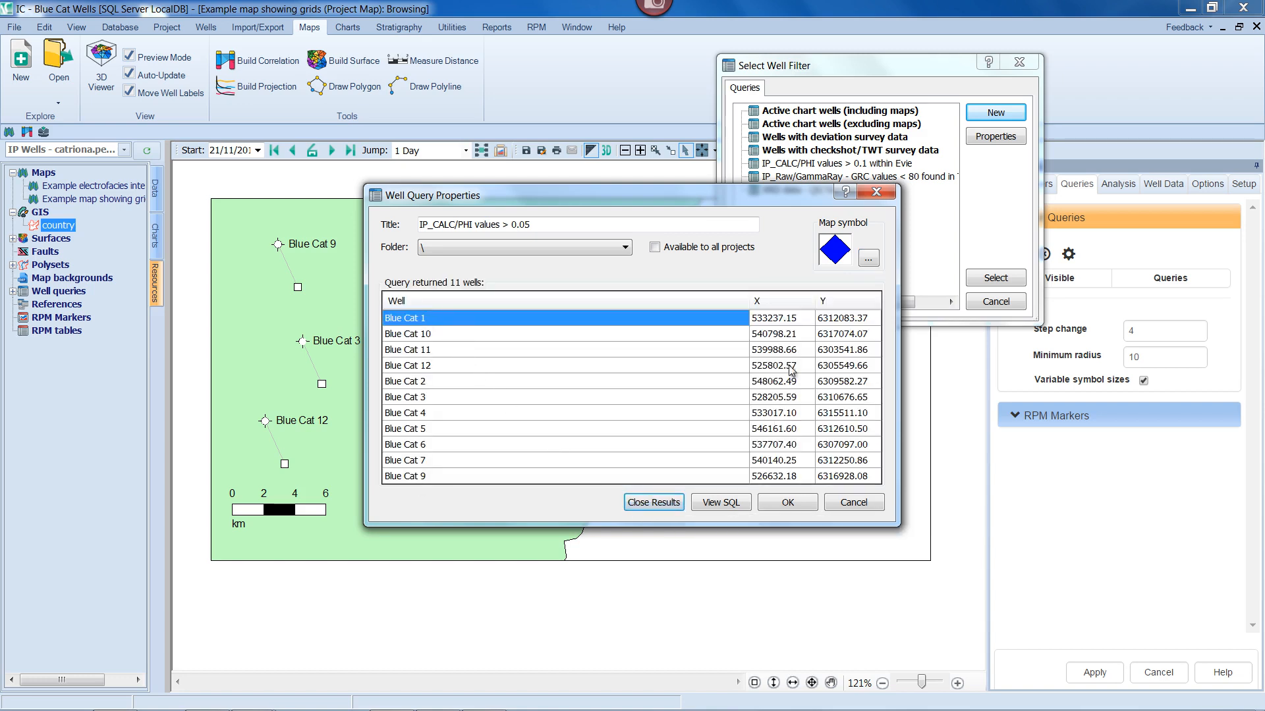
pyautogui.click(655, 504)
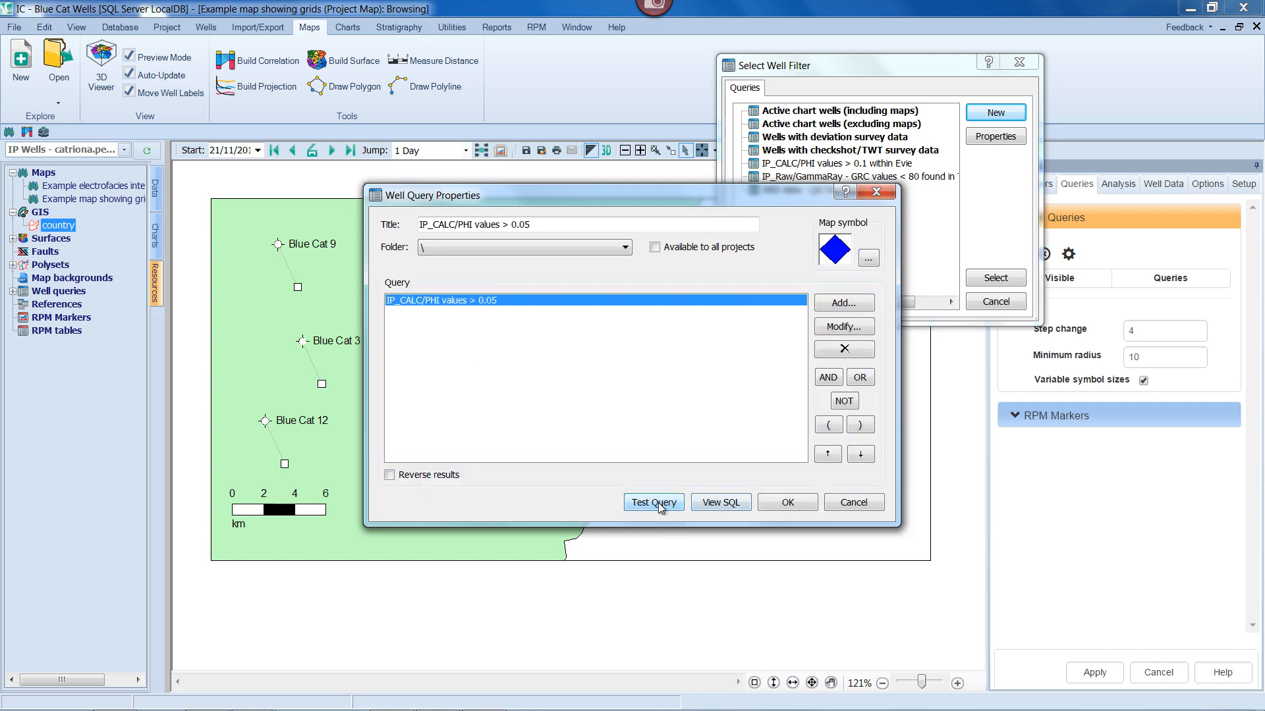
# Save the IP_CALC/PHI values > 0.05 query and display its results on the map
pyautogui.click(787, 503)
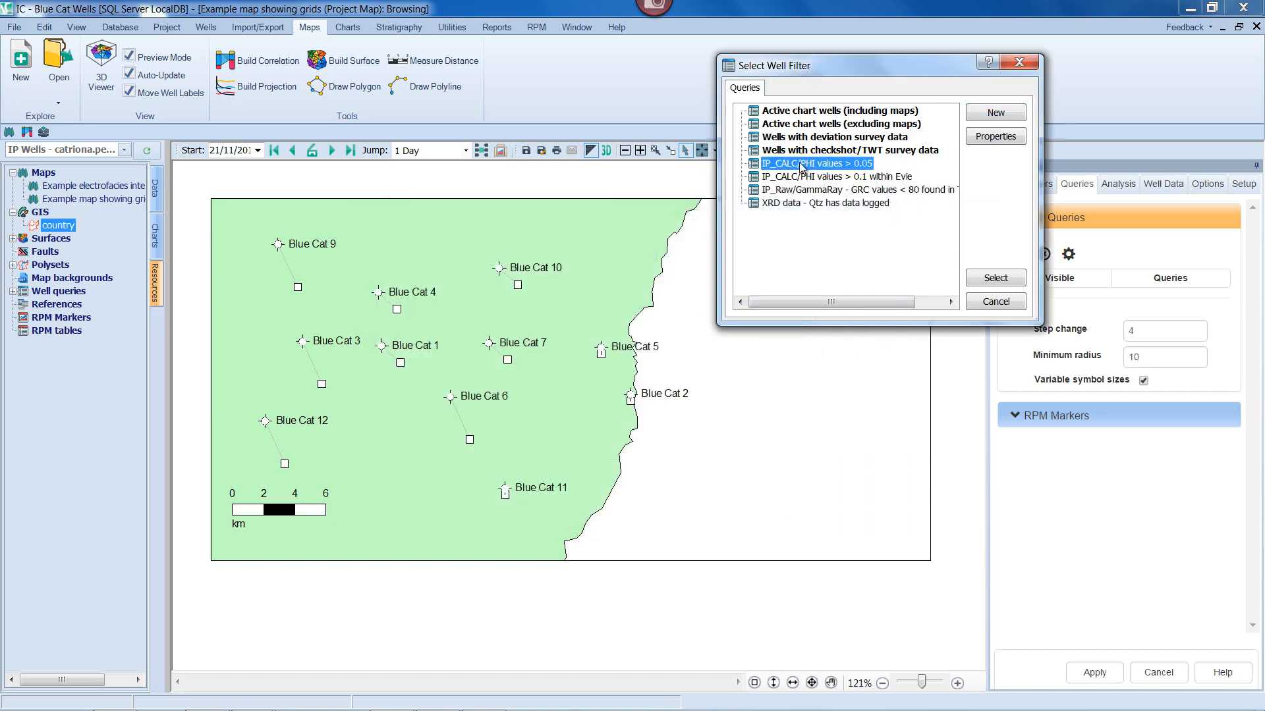
pyautogui.click(995, 278)
pyautogui.click(1105, 675)
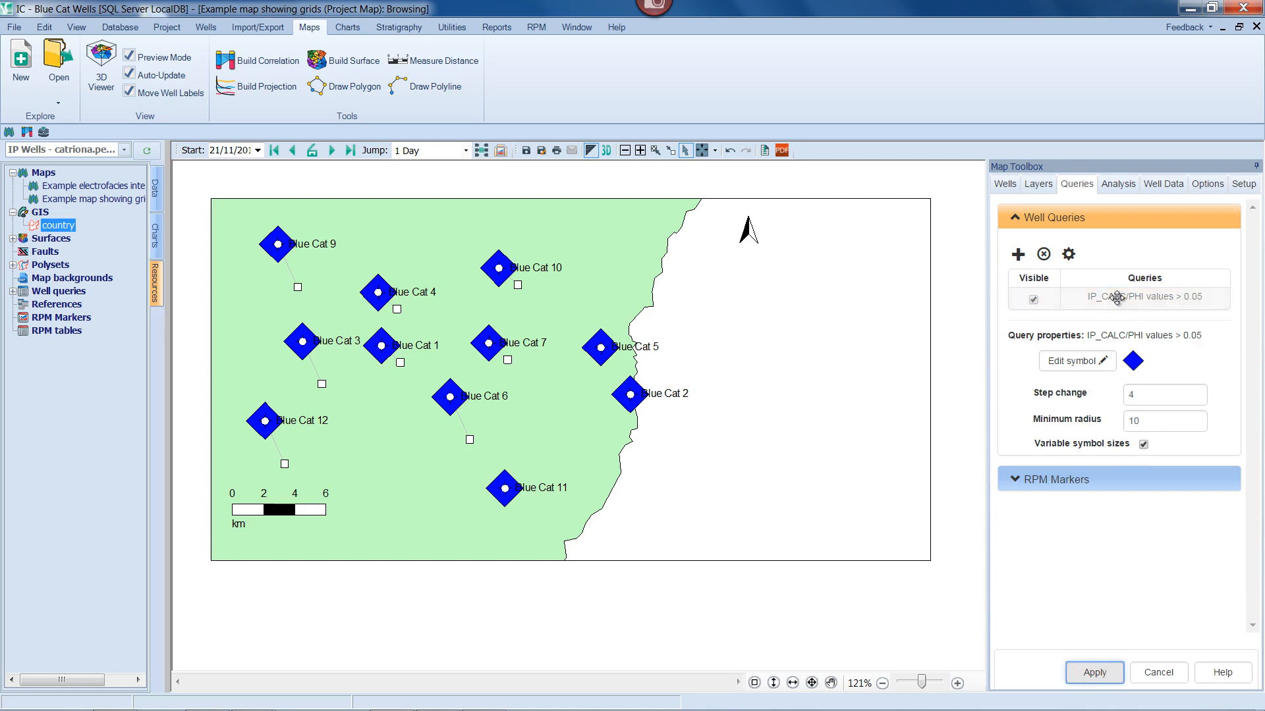
# Choose the Evie unit from IPPSET - Tops as the zone of interest for the IP_CALC/PHI values > 0.05 query
pyautogui.click(1066, 259)
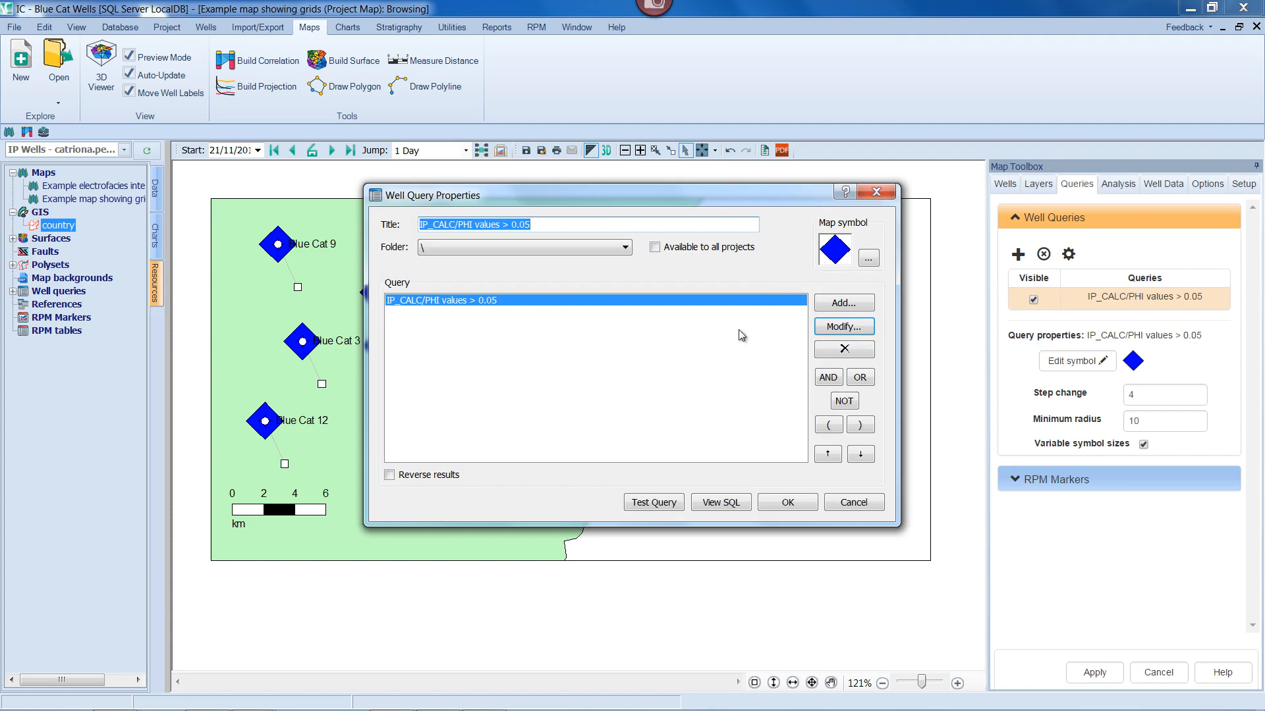
pyautogui.click(849, 329)
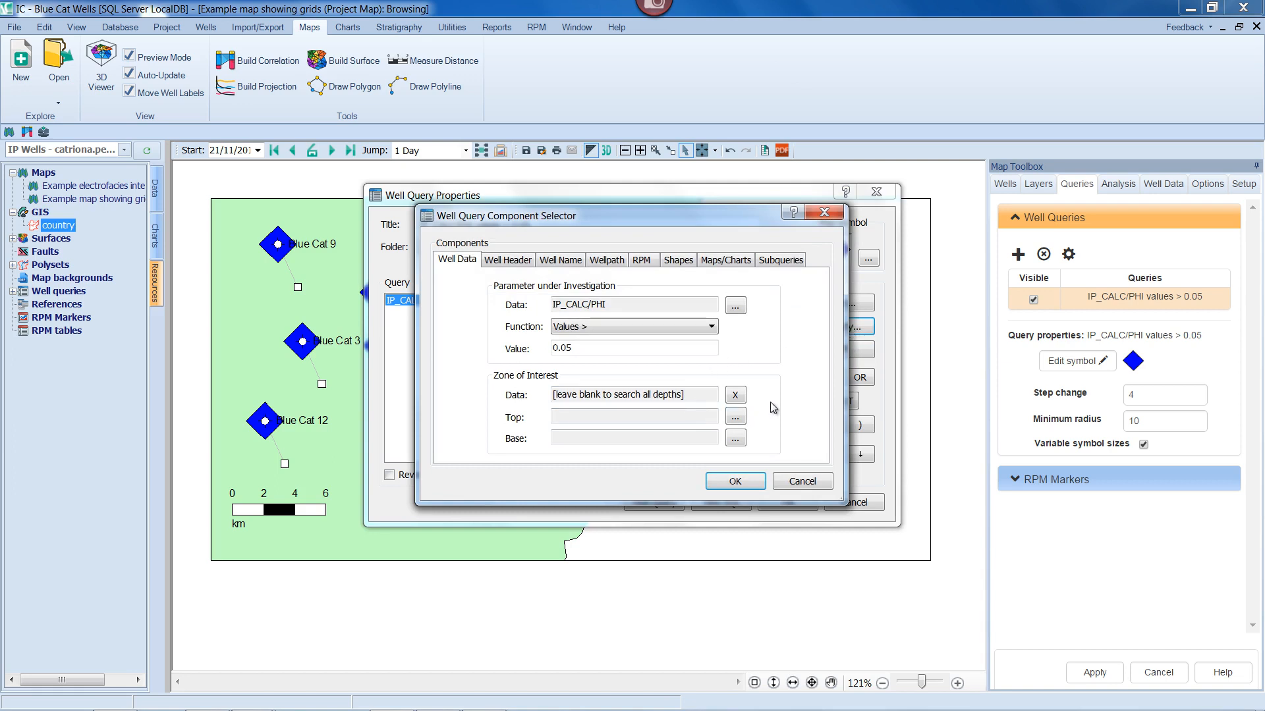
pyautogui.click(736, 418)
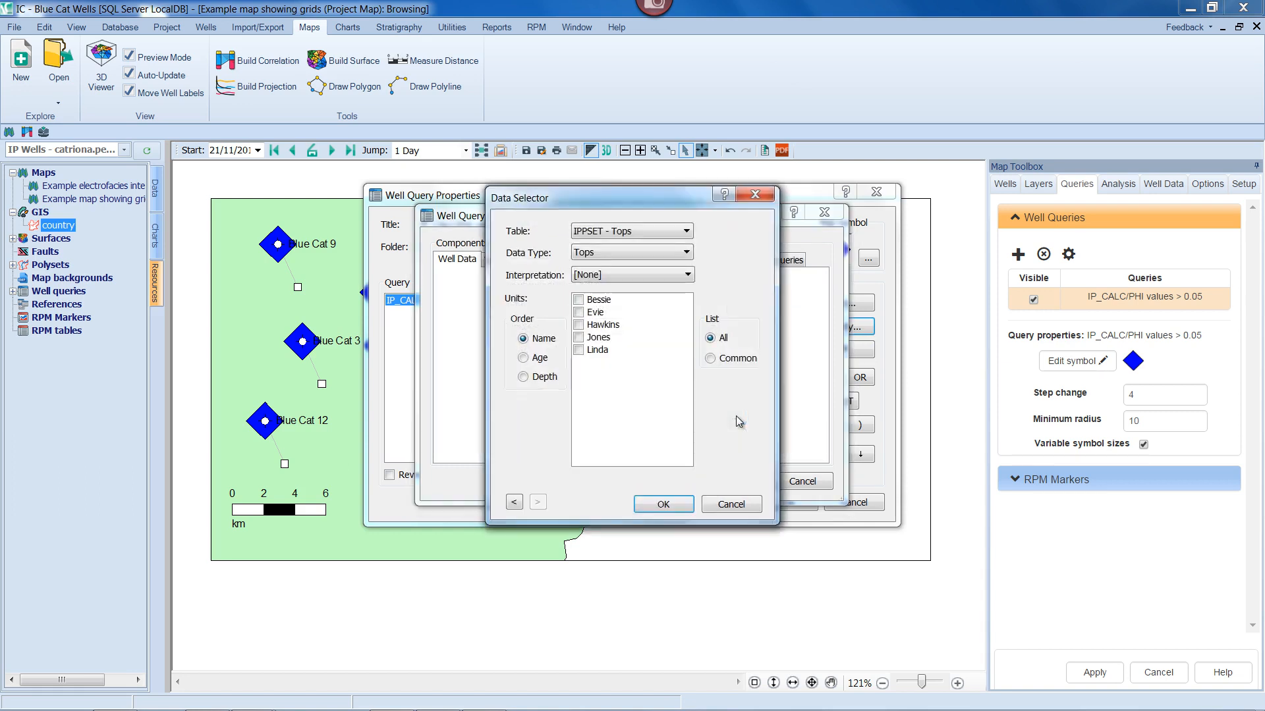
pyautogui.click(578, 312)
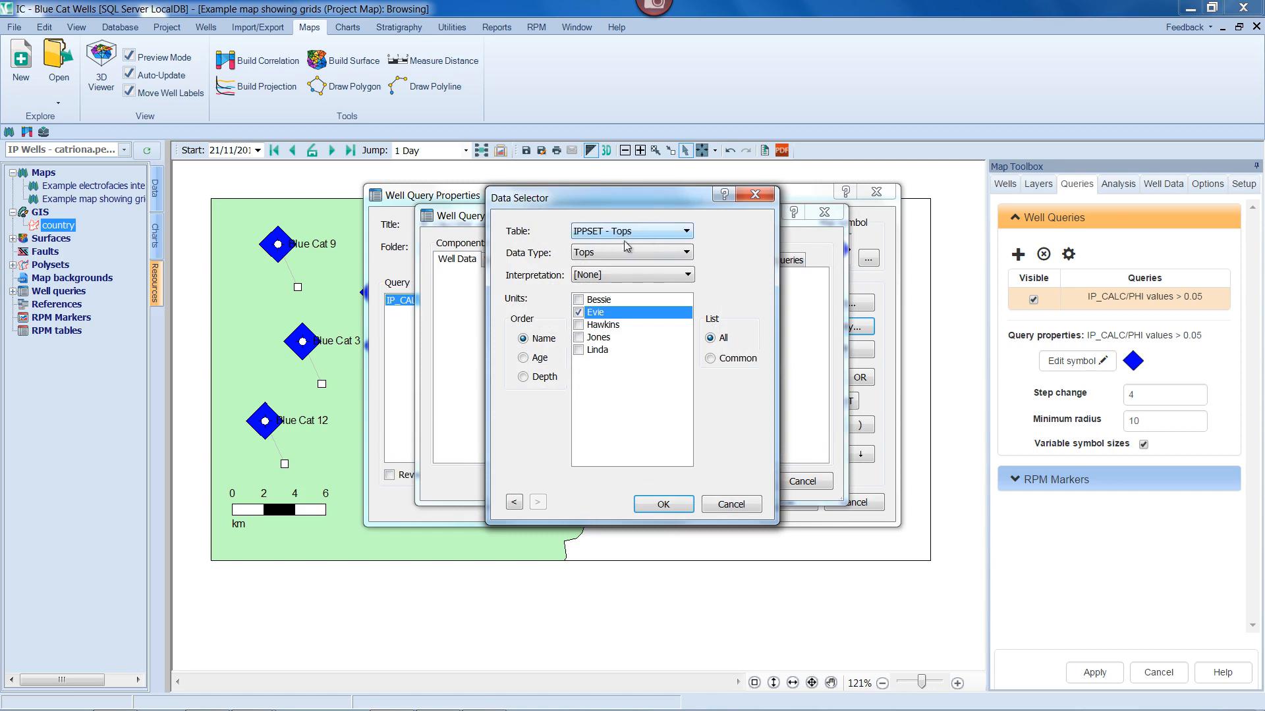
pyautogui.click(662, 503)
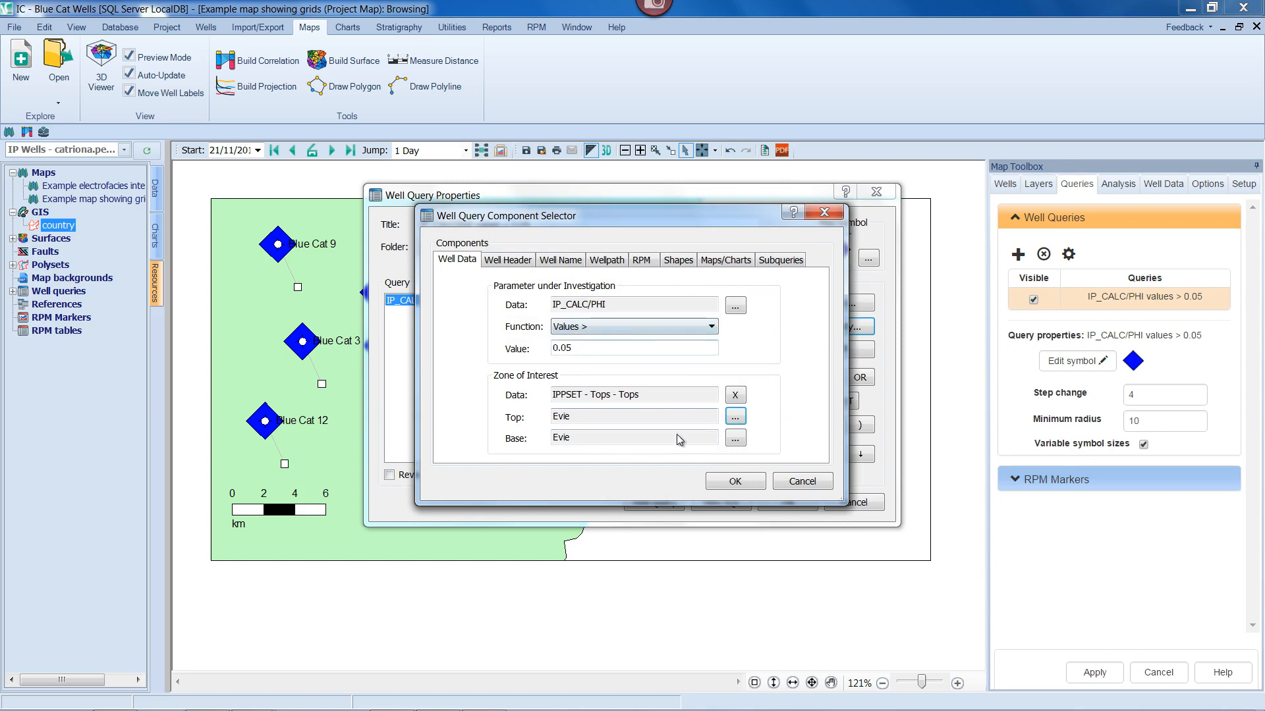
# Save the modified well query and apply it to the map
pyautogui.click(735, 484)
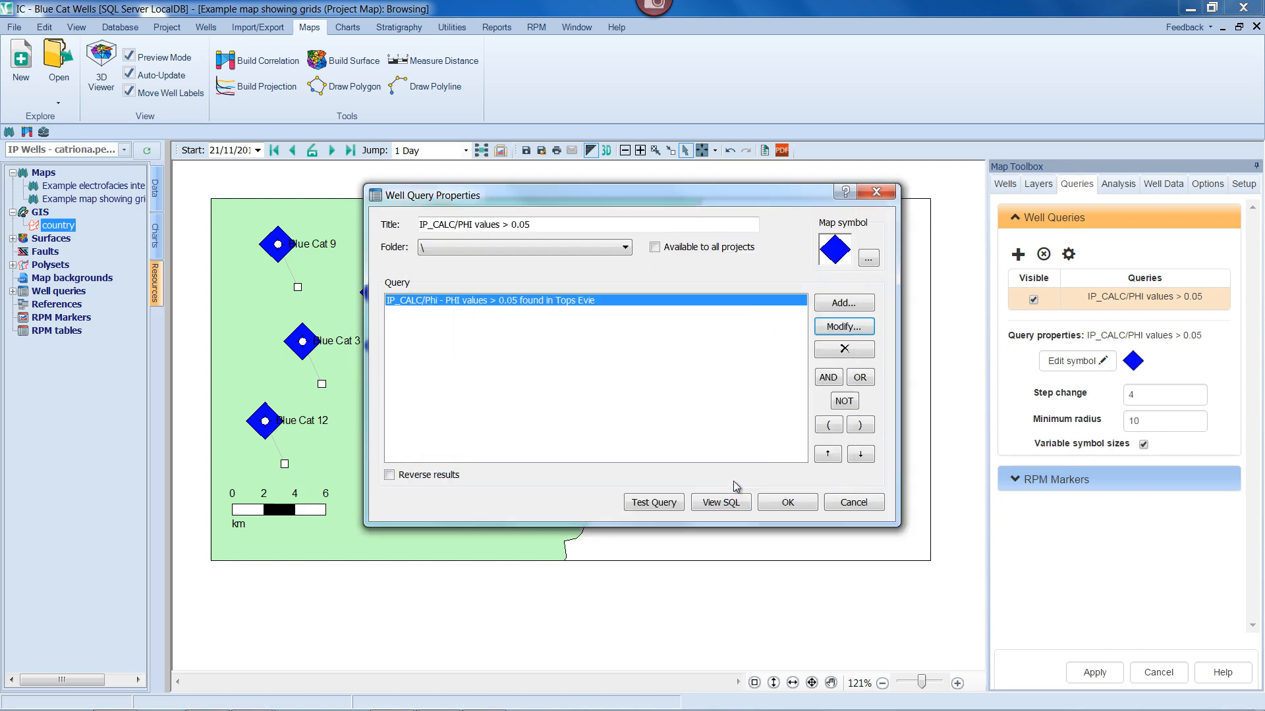
pyautogui.click(788, 502)
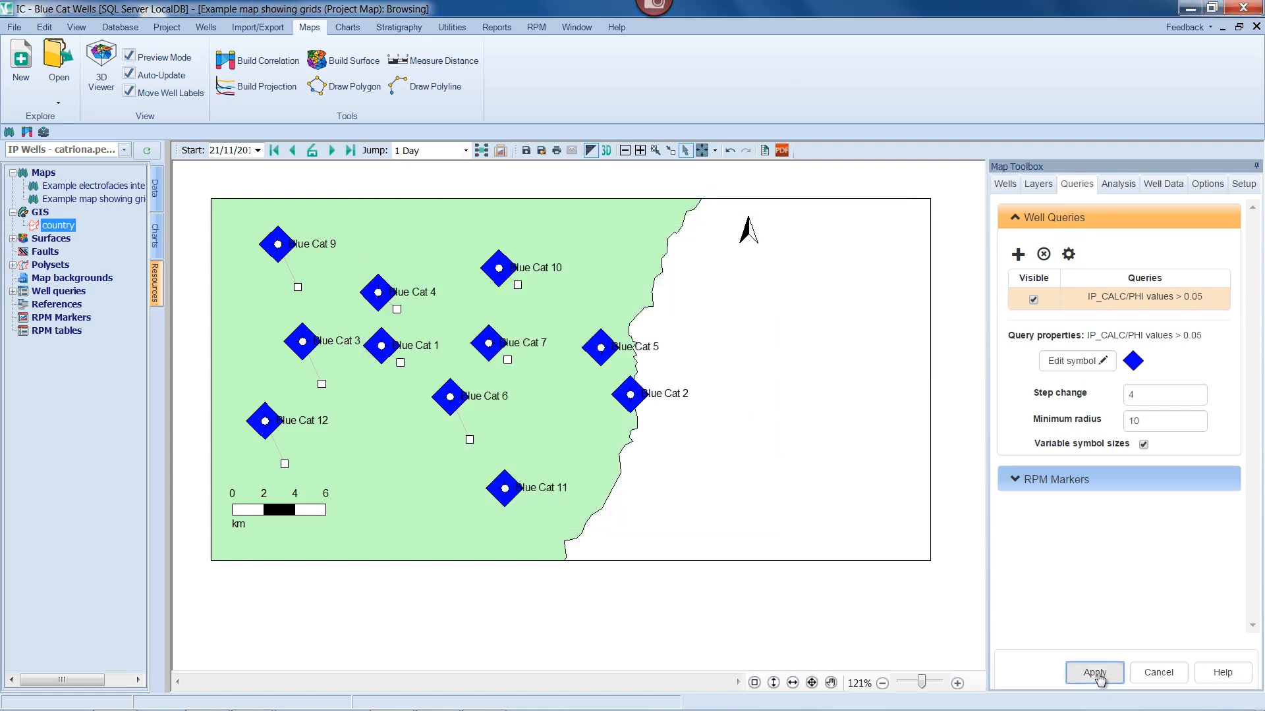
pyautogui.click(1095, 674)
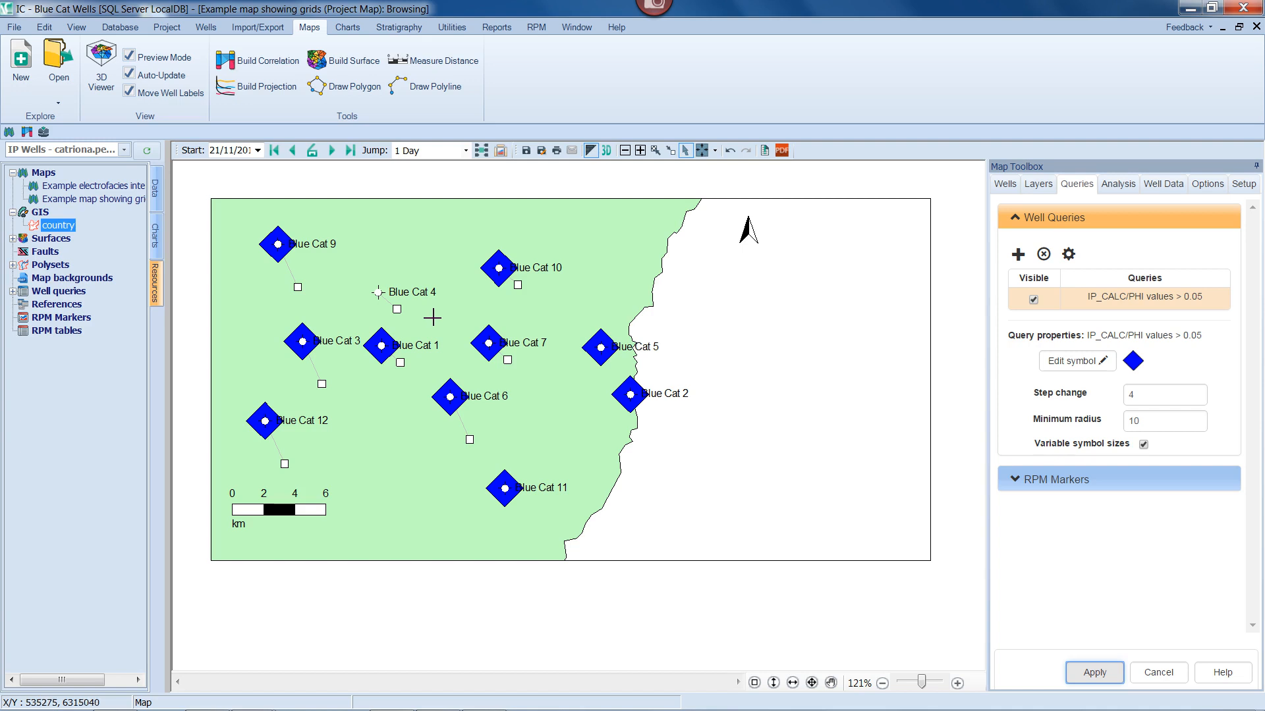
# List the saved well queries with readable names and display the IP_Raw/GammaRay - GRC values < 80 query on the map
pyautogui.click(15, 294)
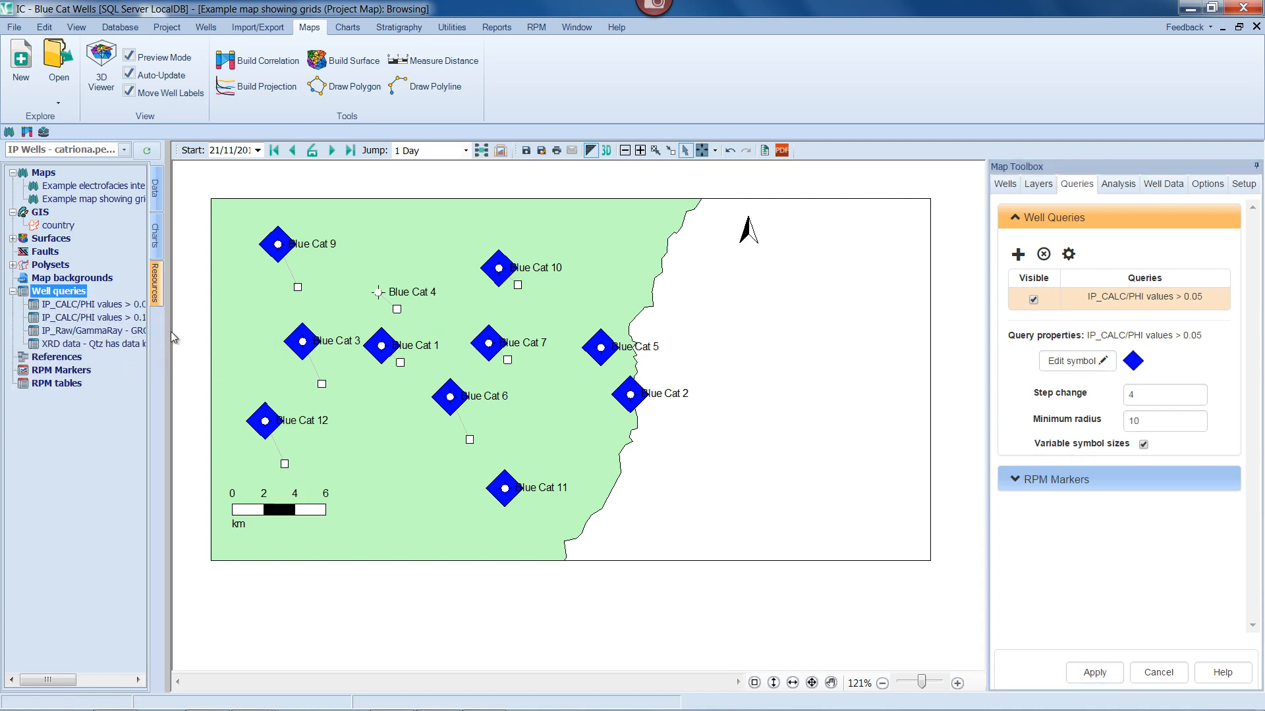
pyautogui.moveTo(169, 331); pyautogui.dragTo(263, 330)
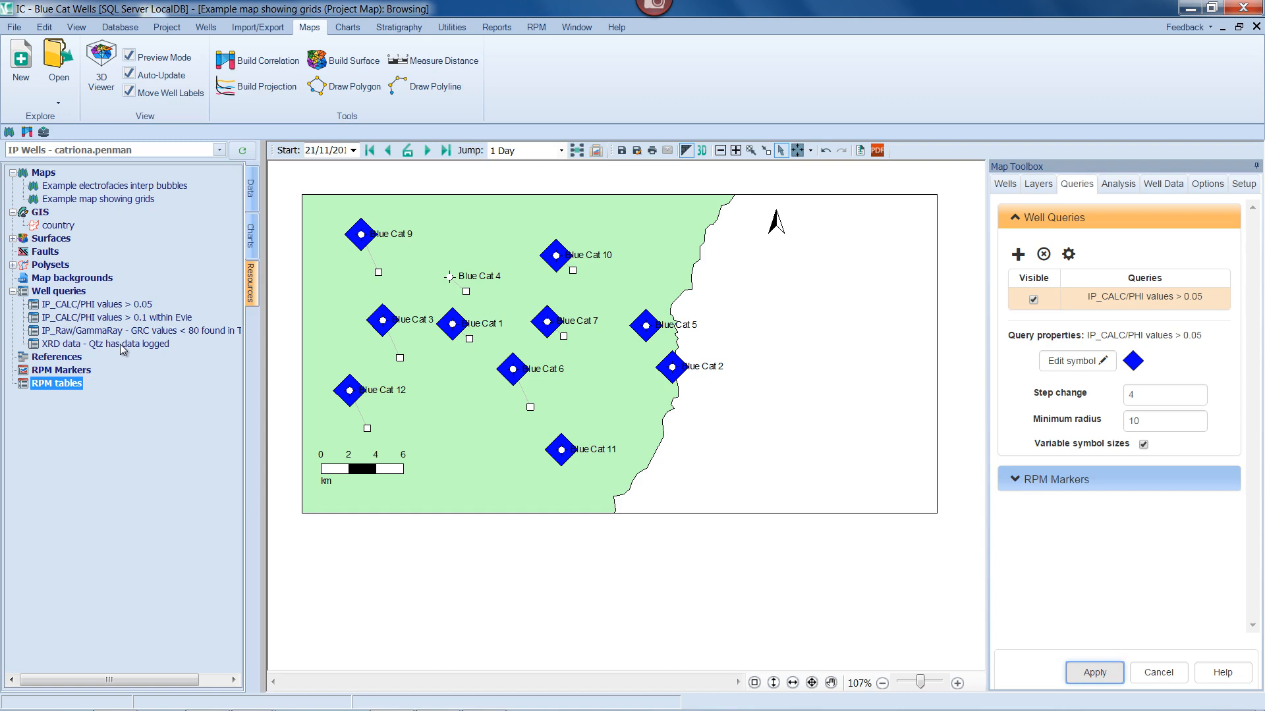
pyautogui.click(111, 333)
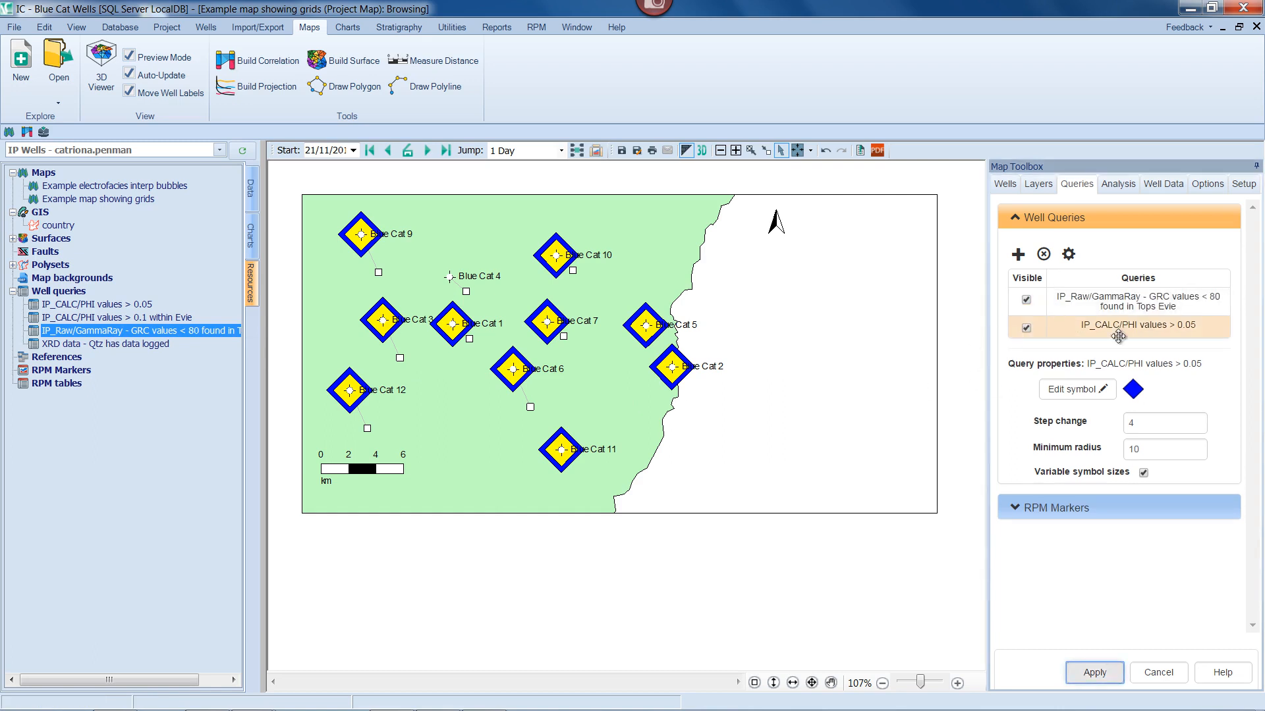
# Plot the well queries in the map key and move the key just below the north arrow
pyautogui.click(1207, 184)
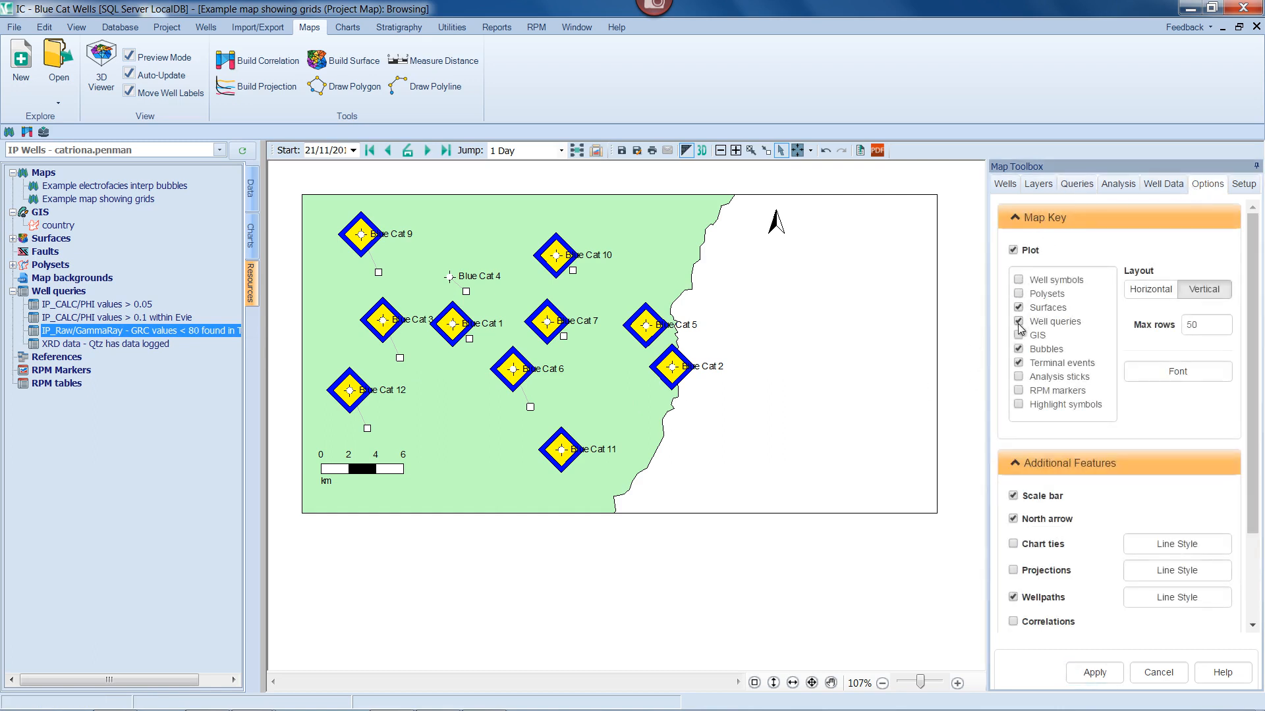
pyautogui.click(1094, 674)
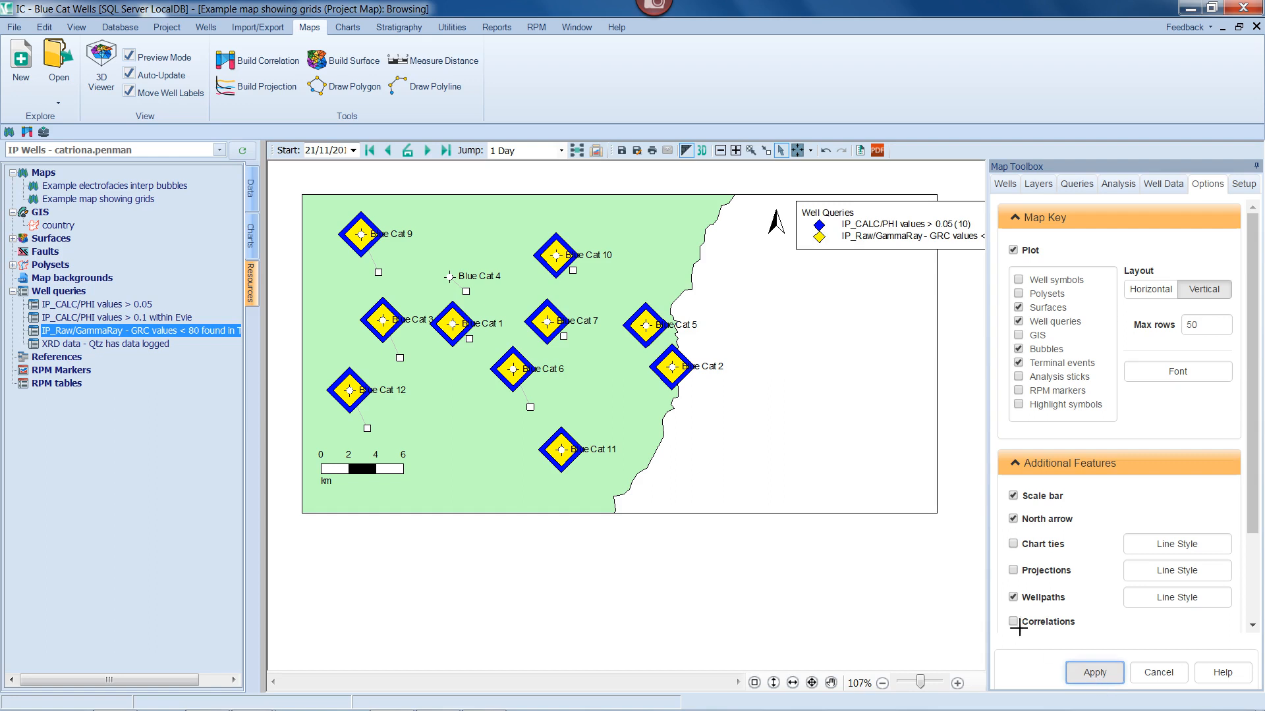
pyautogui.moveTo(904, 226); pyautogui.dragTo(840, 274)
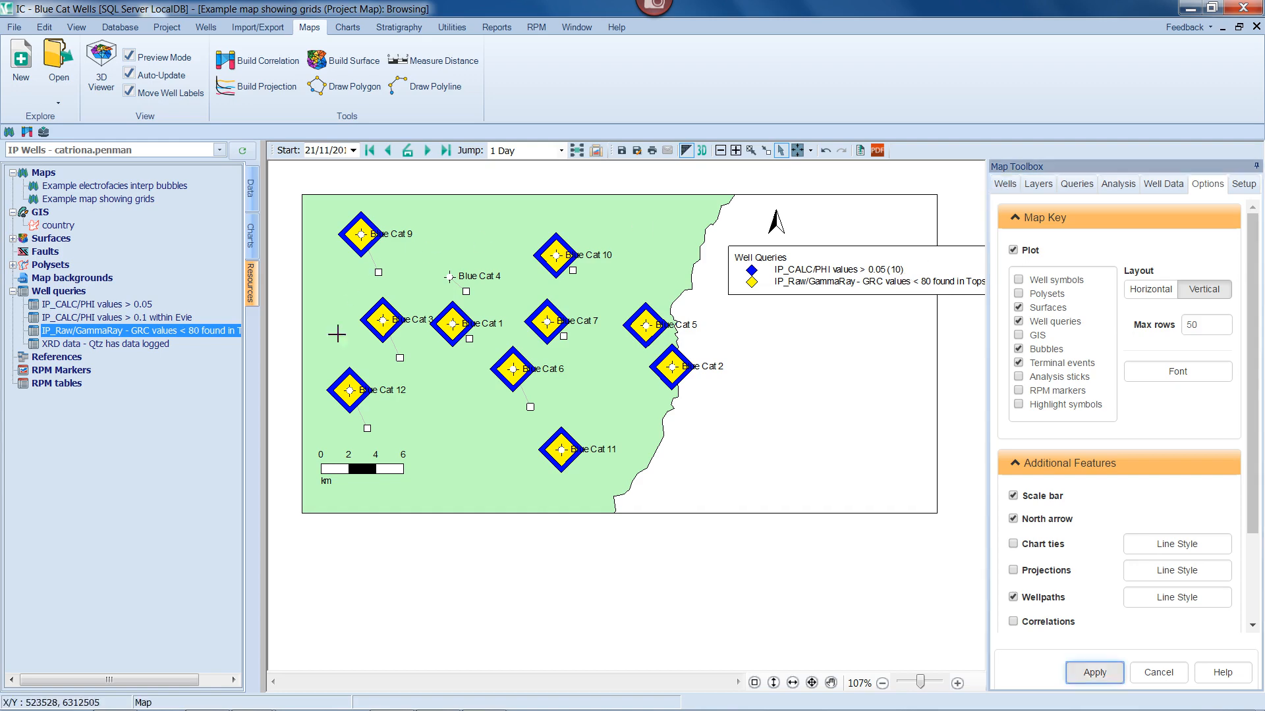
# Select the map's wells with the IP_CALC/PHI values > 0.05 query and apply the selection
pyautogui.click(1004, 184)
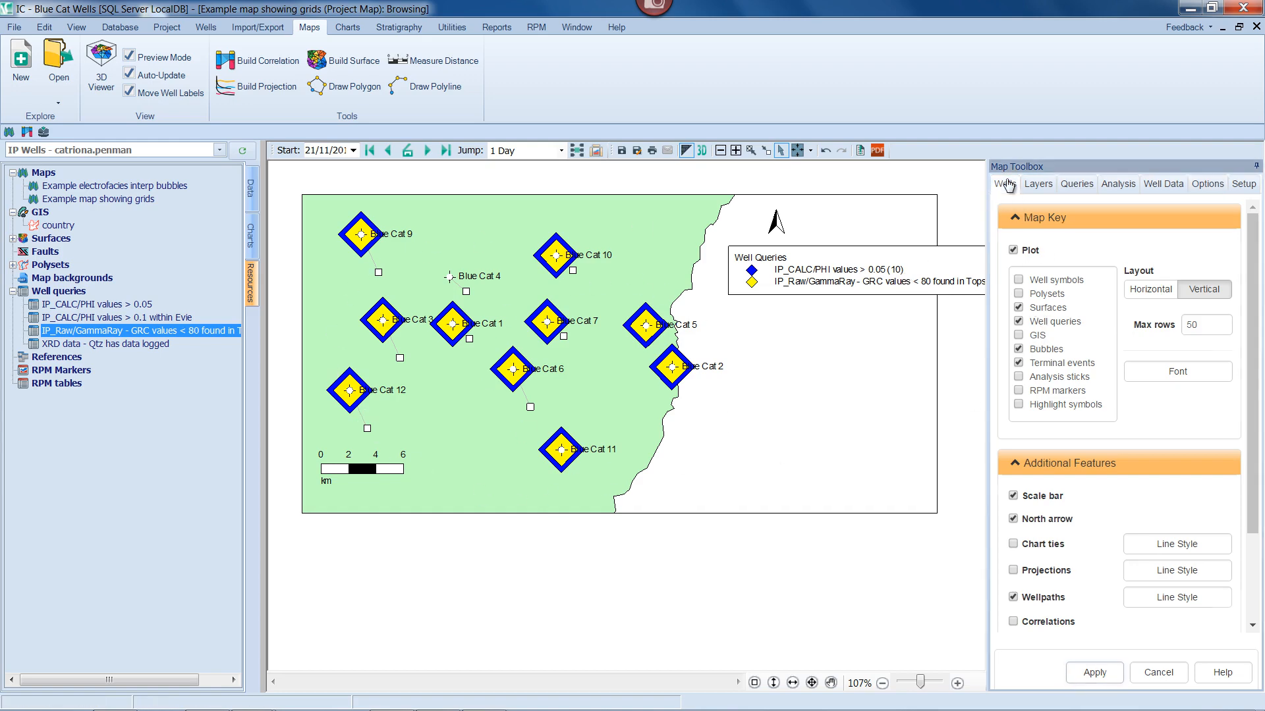
pyautogui.click(1216, 335)
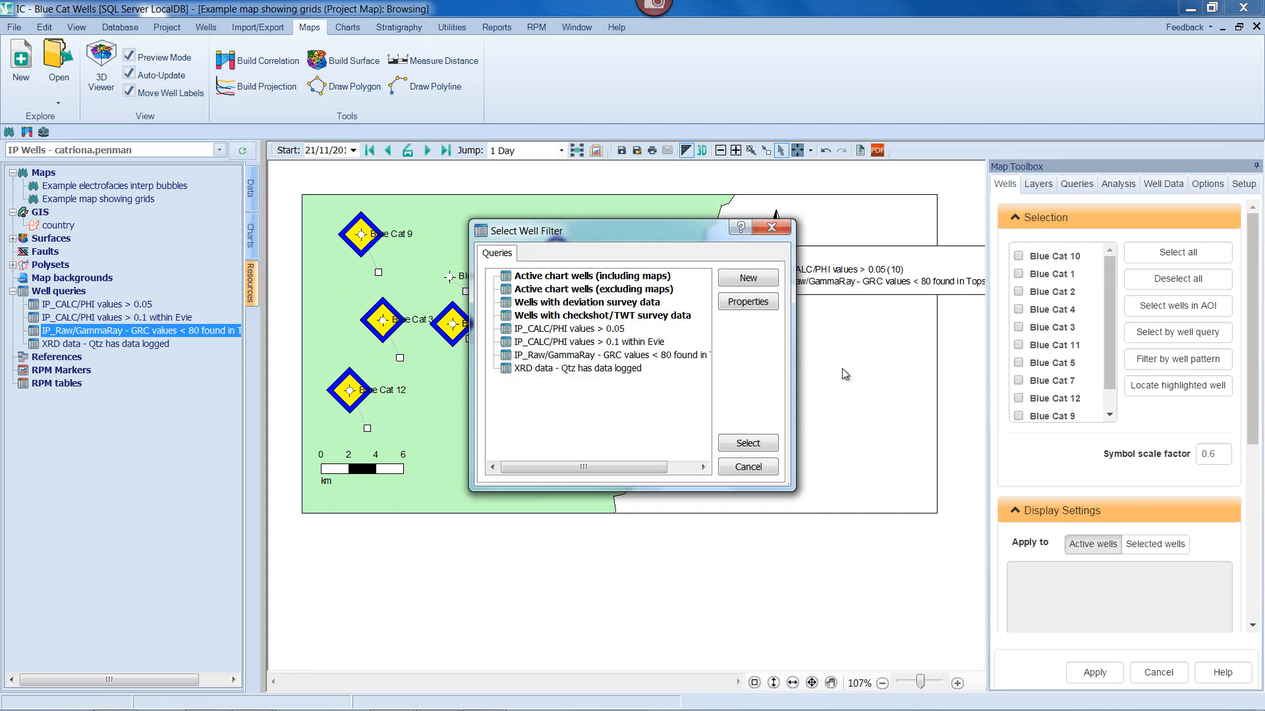
pyautogui.click(582, 369)
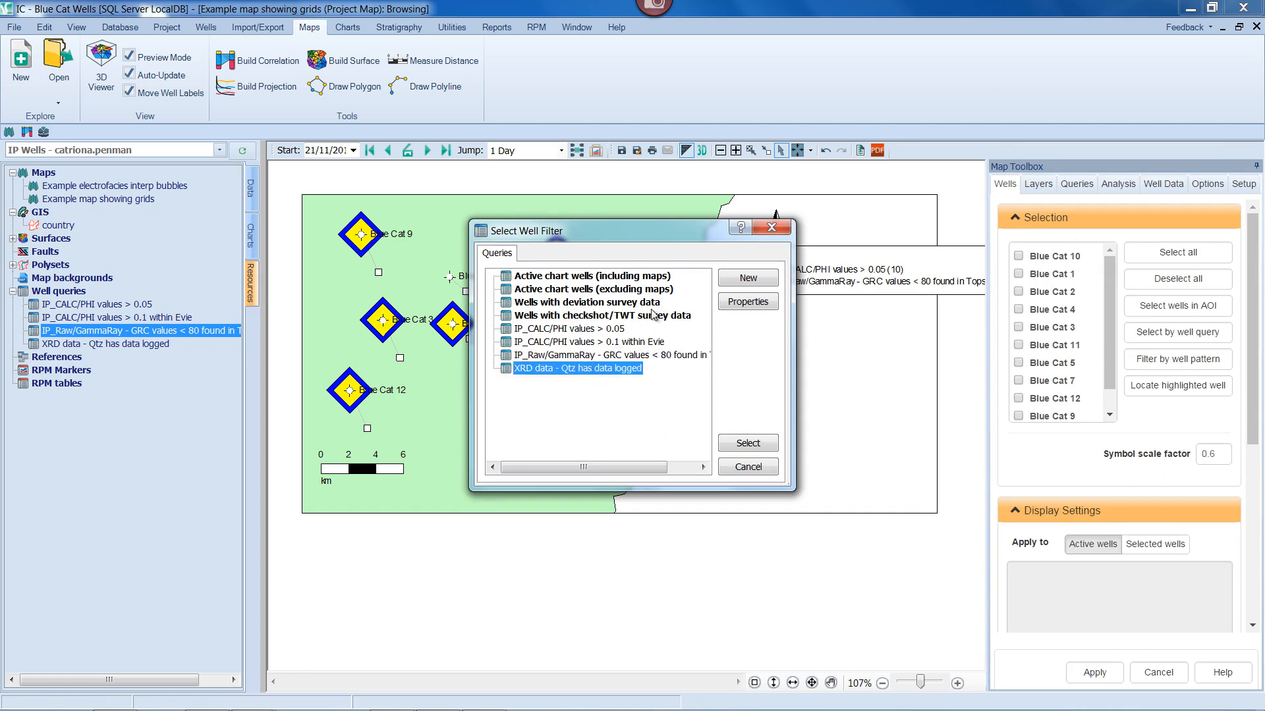
pyautogui.press('Up')
pyautogui.press('Up')
pyautogui.press('Up')
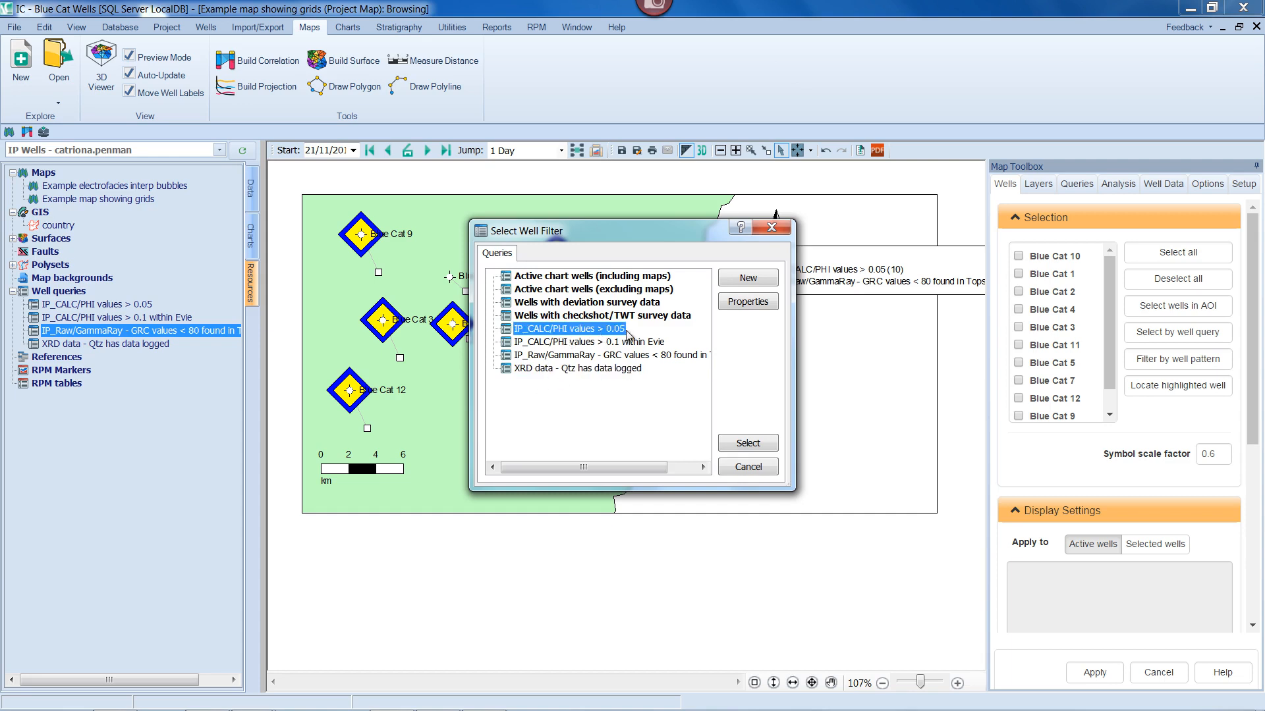
pyautogui.click(748, 443)
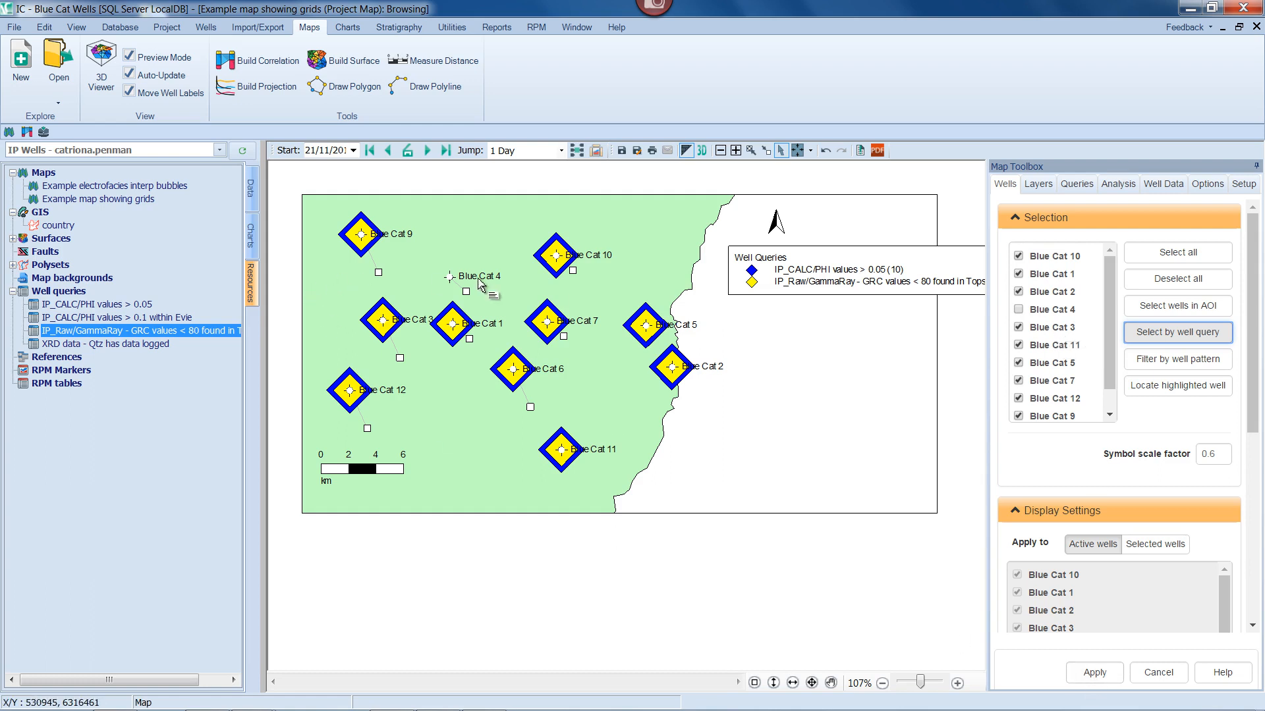
pyautogui.click(1097, 673)
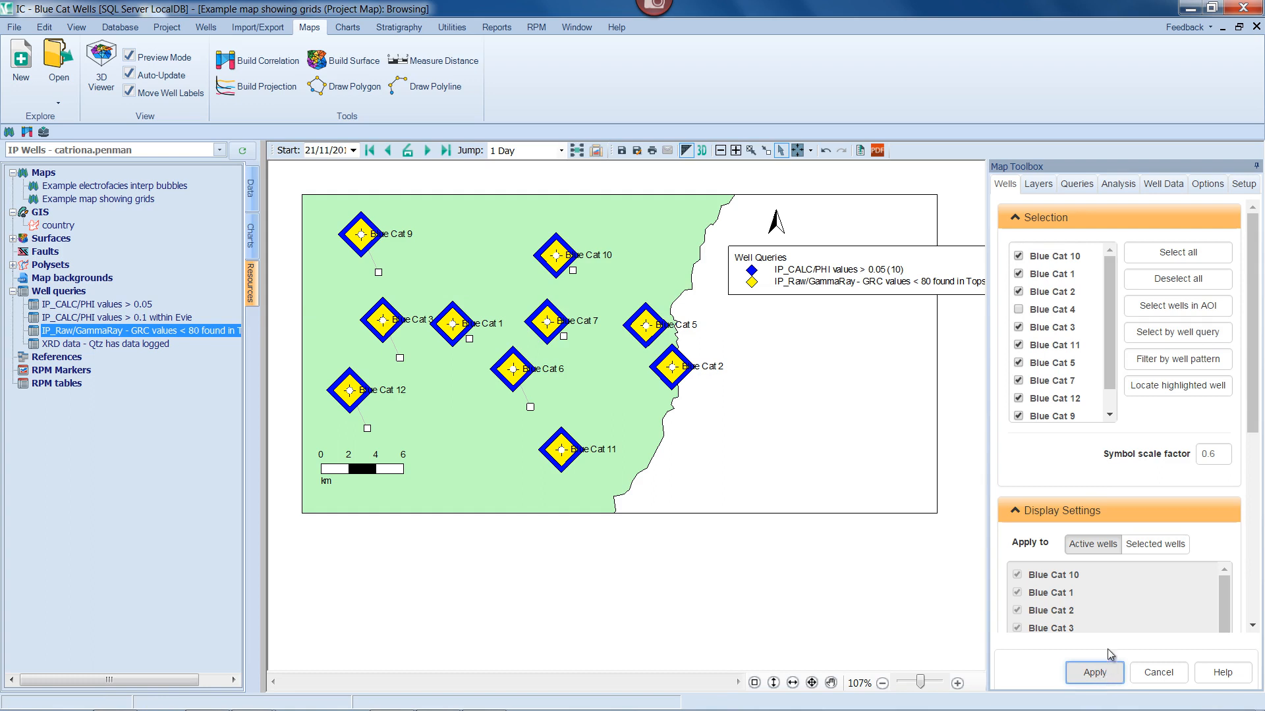
# Add the Blue Cat 4 well back to the map's well selection
pyautogui.click(1017, 309)
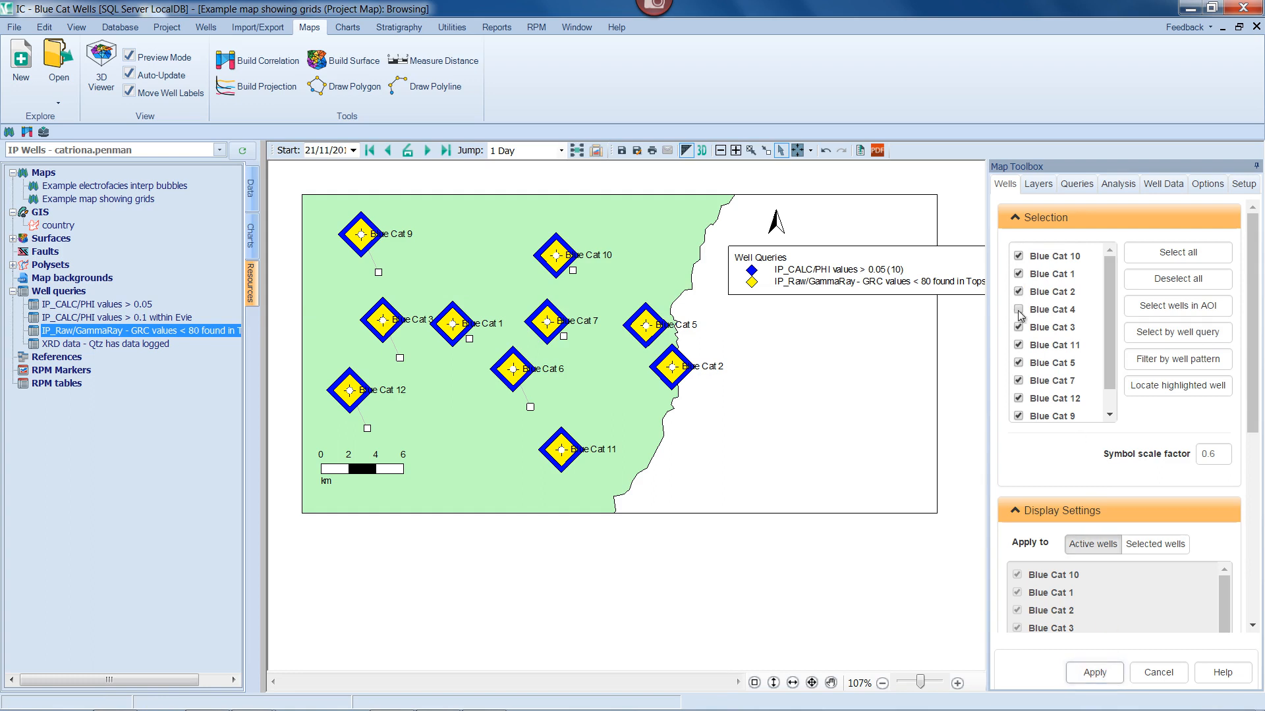
pyautogui.click(1094, 673)
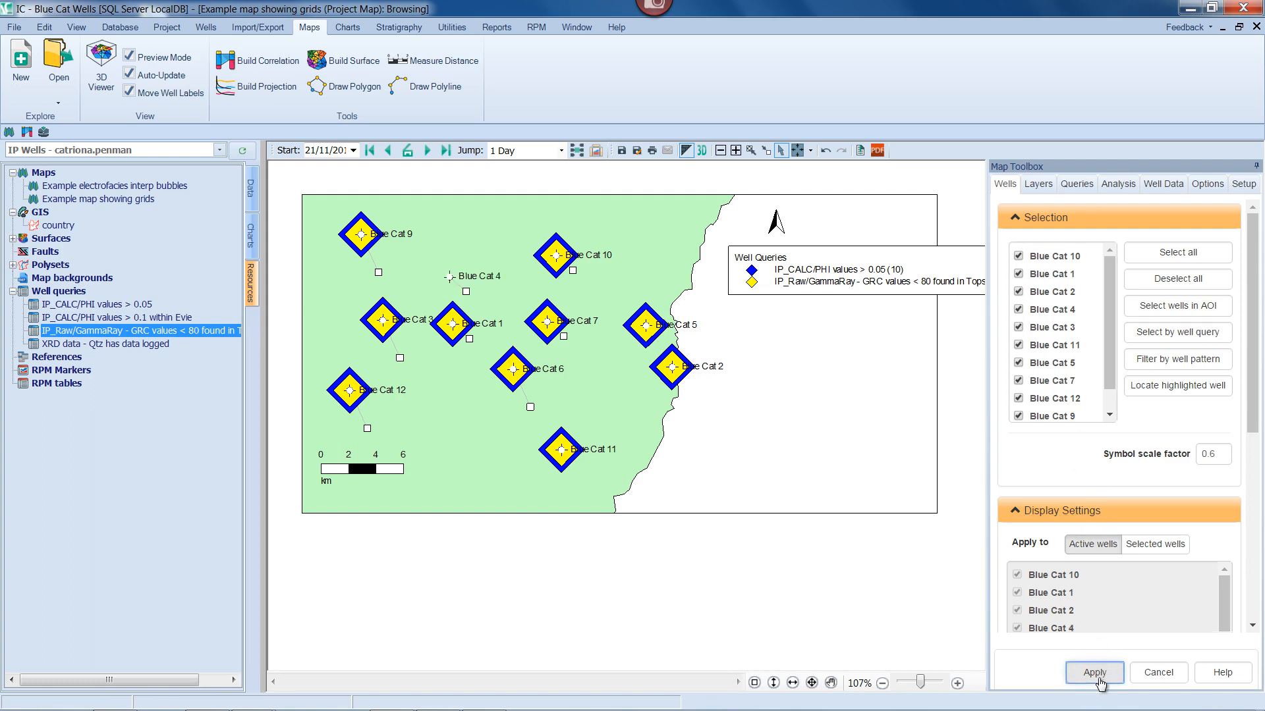
# Display the XRD data - Qtz has data logged query on the map and show the GammaRay query's properties
pyautogui.click(86, 345)
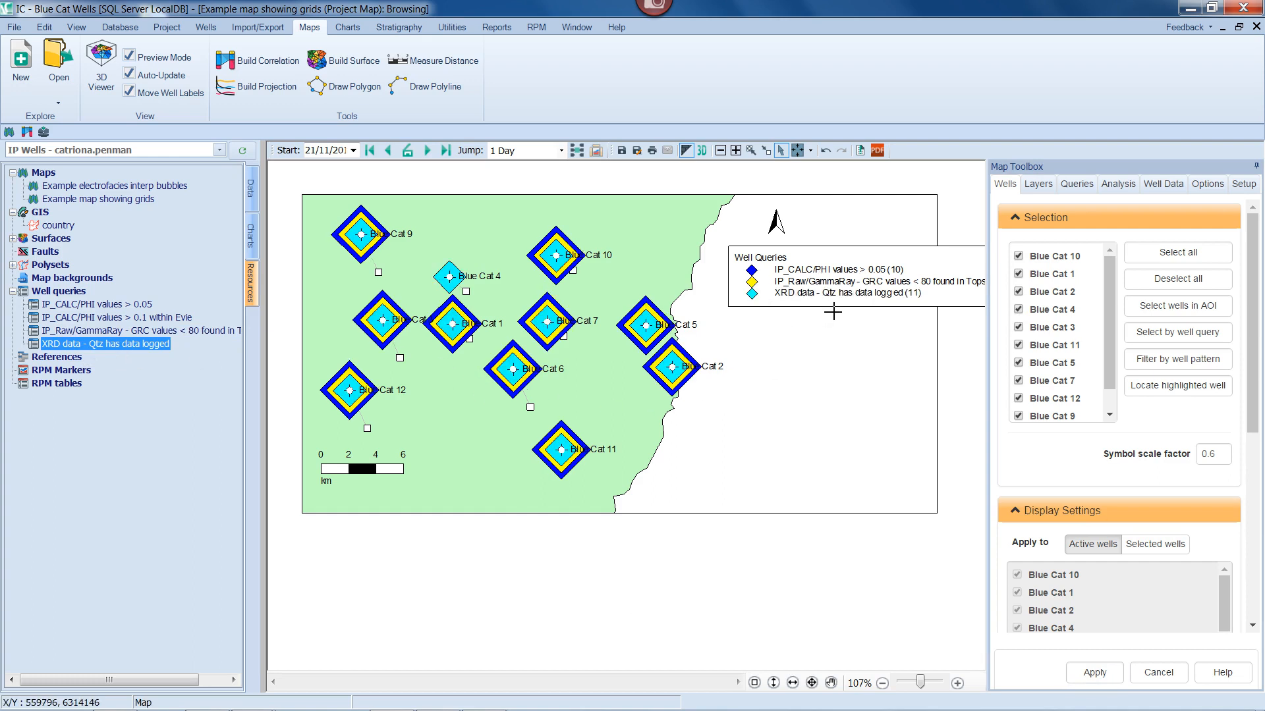
pyautogui.click(1076, 184)
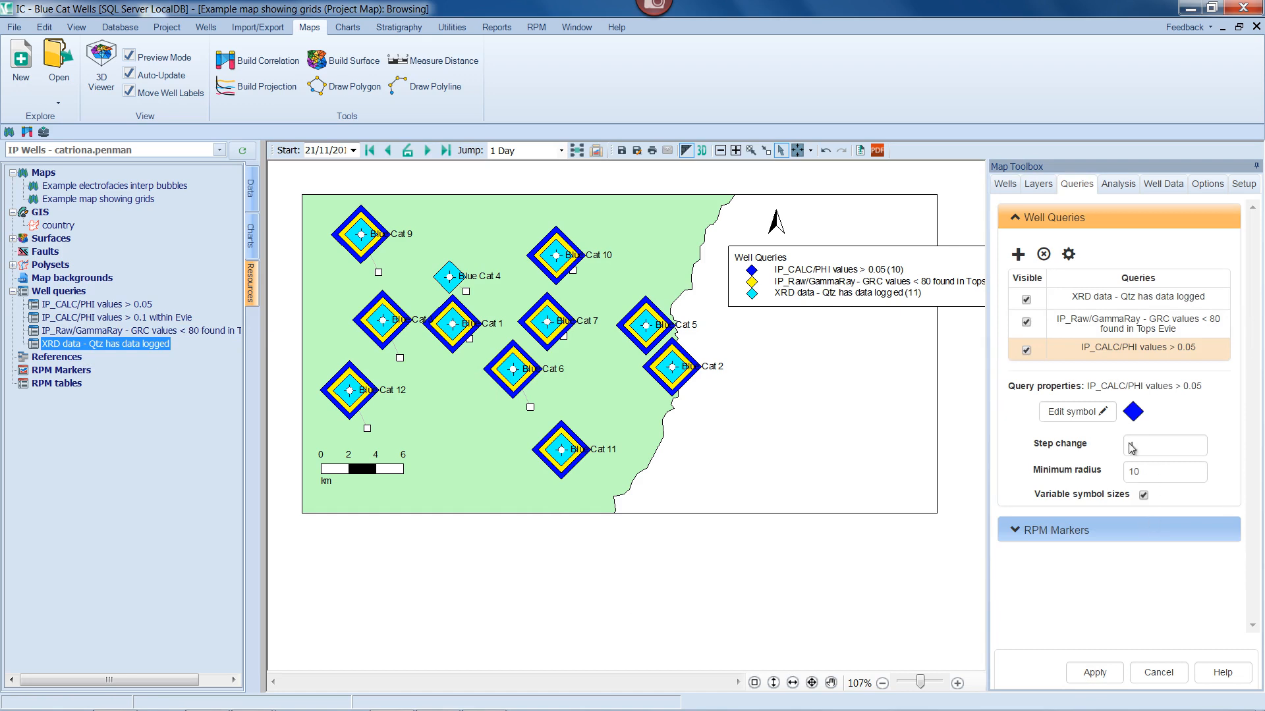
pyautogui.click(1120, 324)
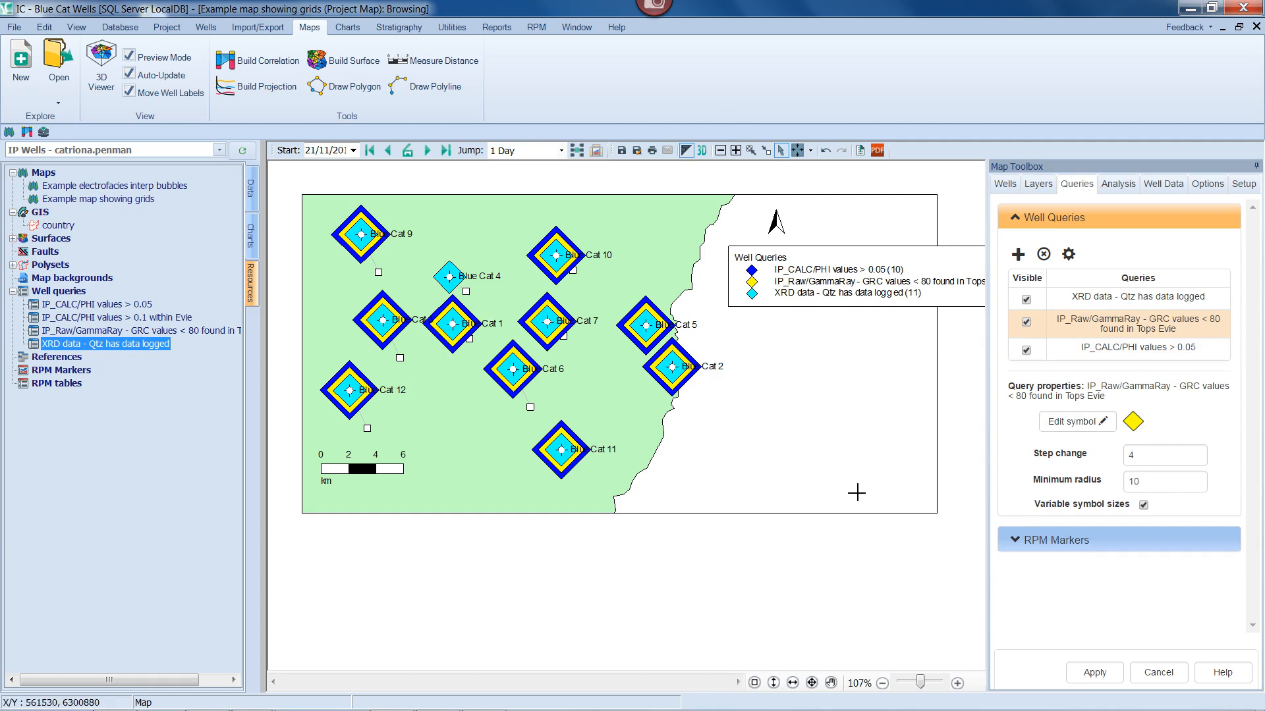
# Save the map as a new map titled "Wells with queries"
pyautogui.click(637, 150)
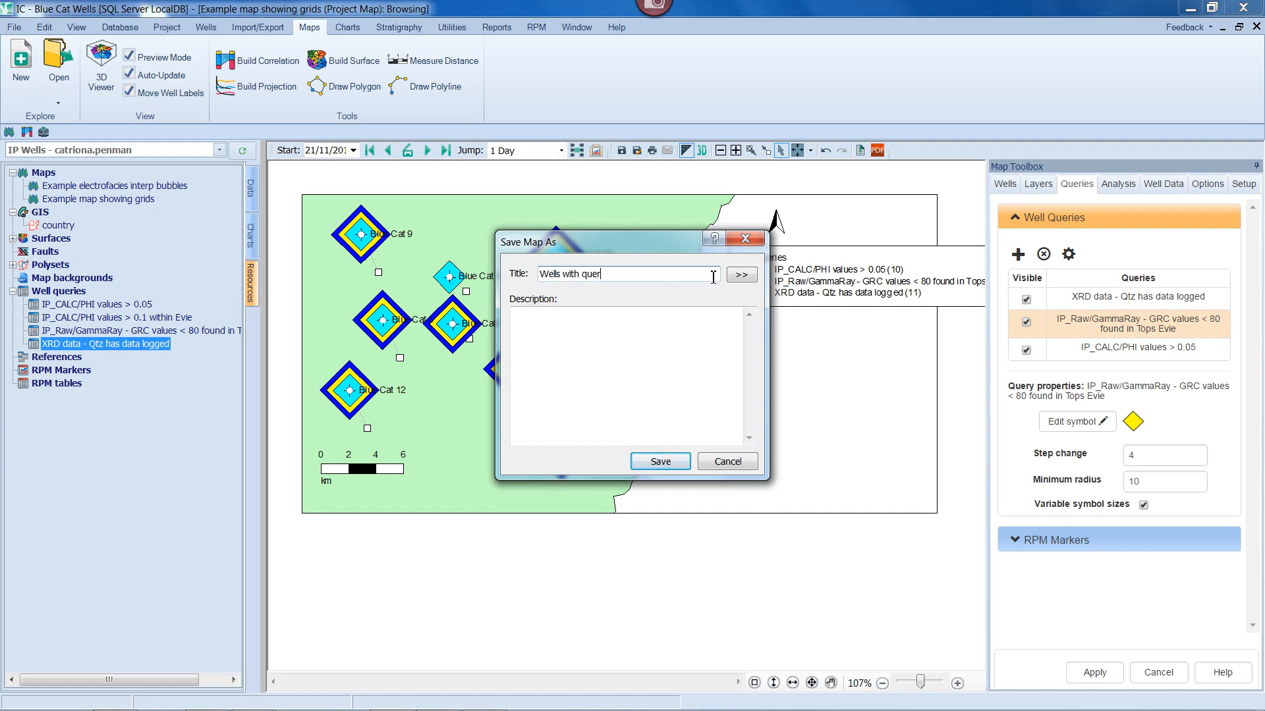
pyautogui.click(661, 461)
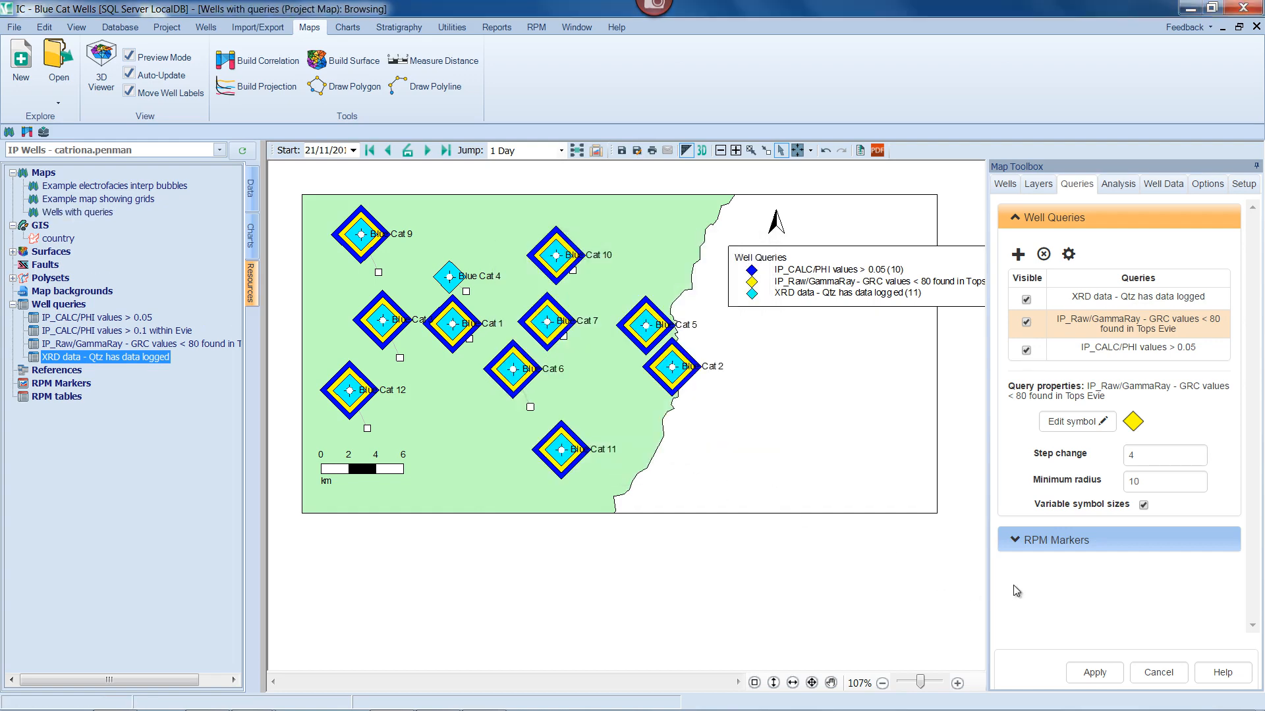